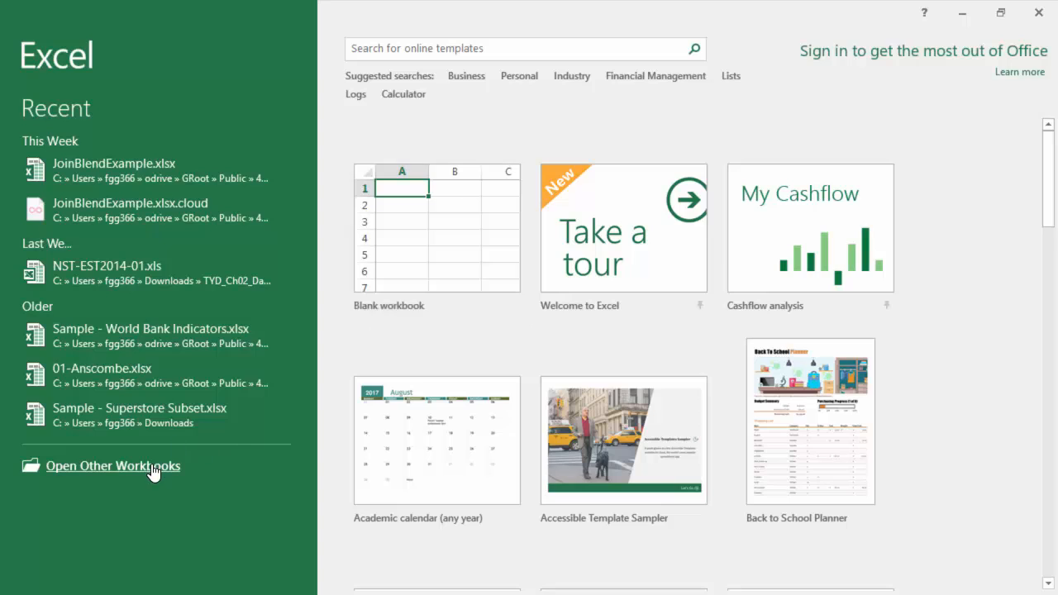
Step: Open Superstore for TYD2.xlsx from the TYD_Ch02 folder and look through its Returns, Users and Orders sheets
click(154, 467)
click(235, 220)
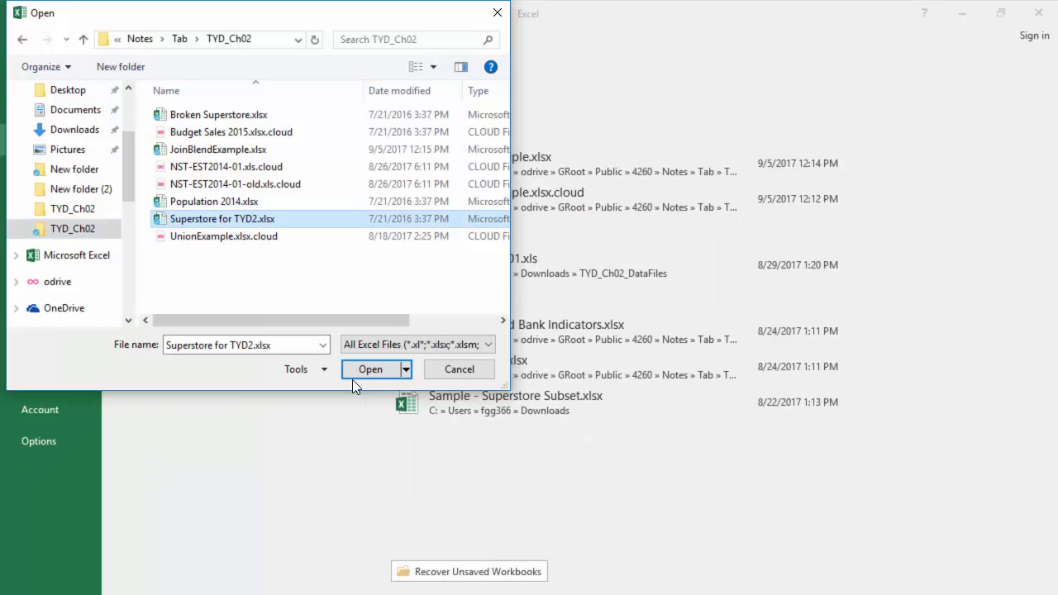
click(367, 366)
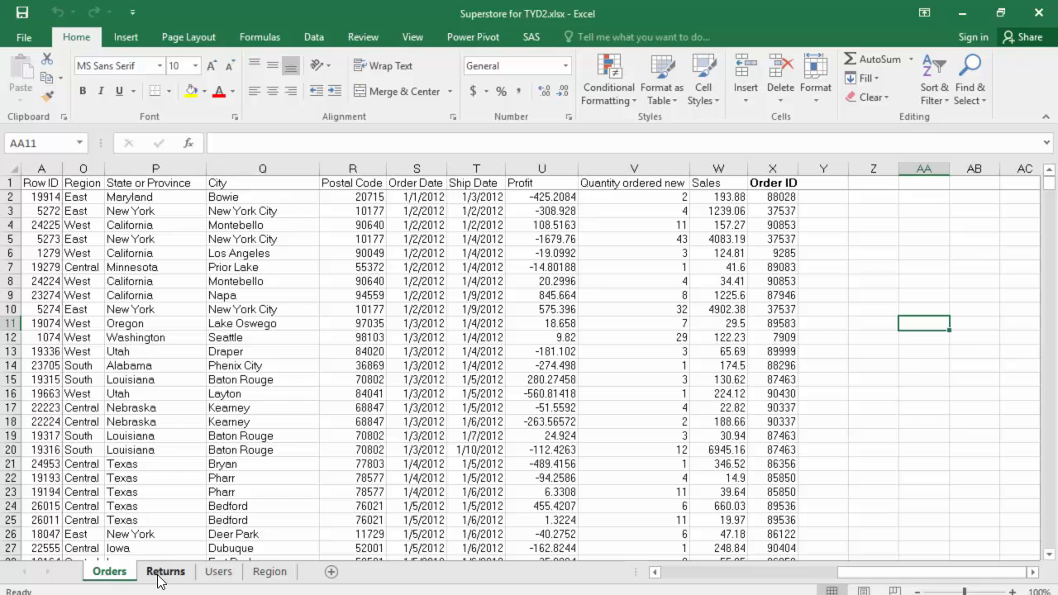
click(164, 572)
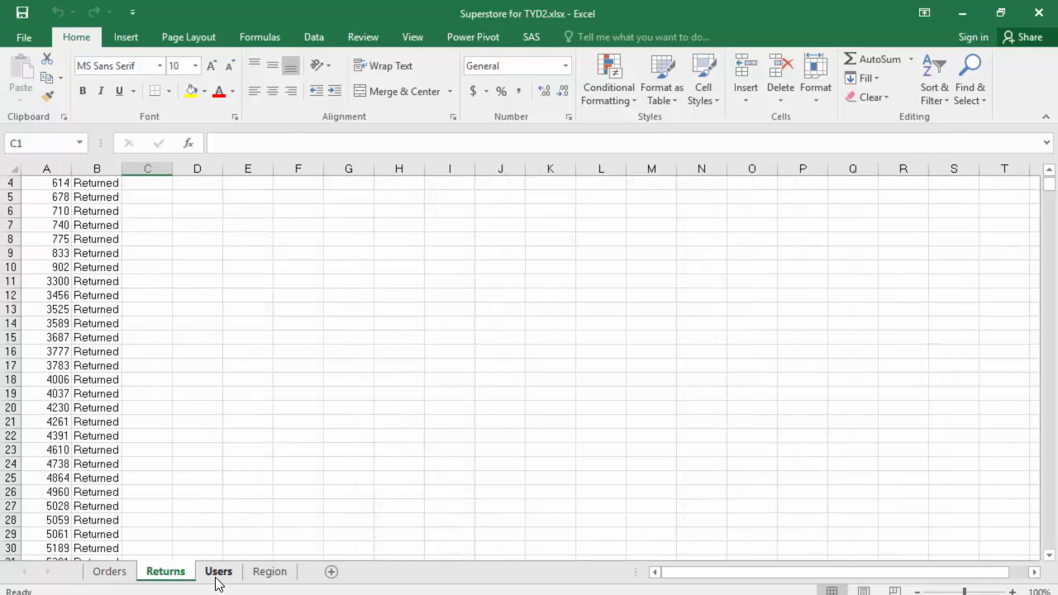
click(217, 574)
click(113, 572)
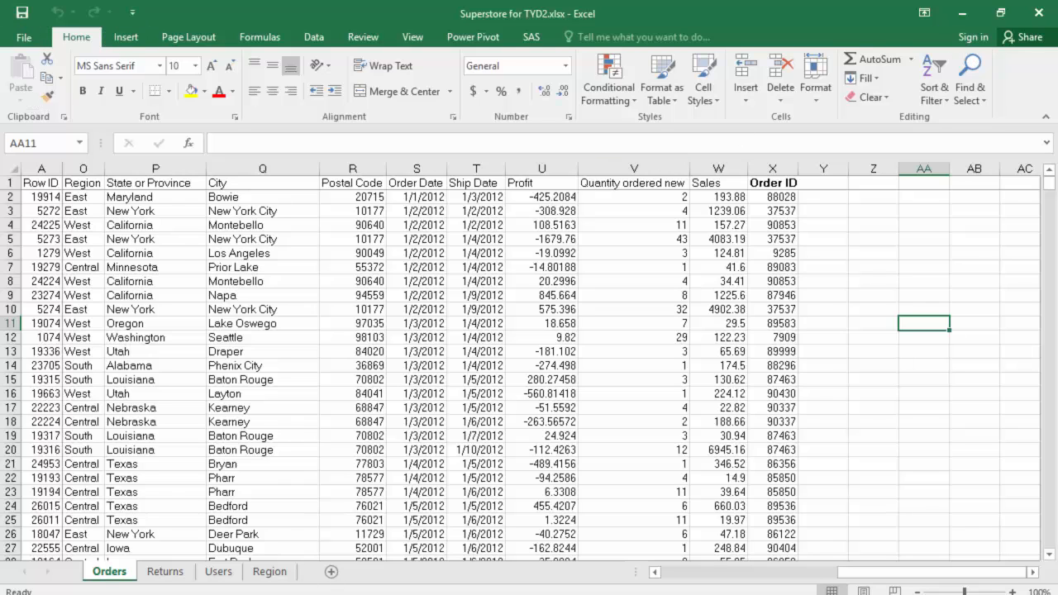
Step: Open Population 2014.xlsx from the TYD_Ch02 folder in File Explorer to view its data
click(302, 593)
double_click(256, 211)
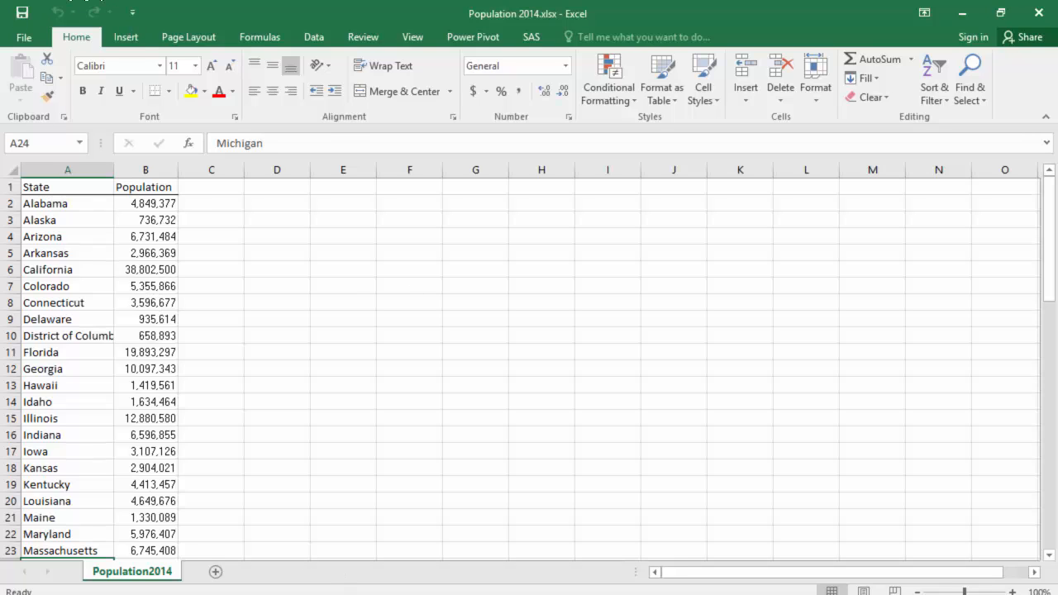
Step: Sync the Budget Sales 2015.xlsx.cloud placeholder in the TYD_Ch02 folder and open the resulting Budget Sales 2015.xlsx workbook
key(alt+Tab)
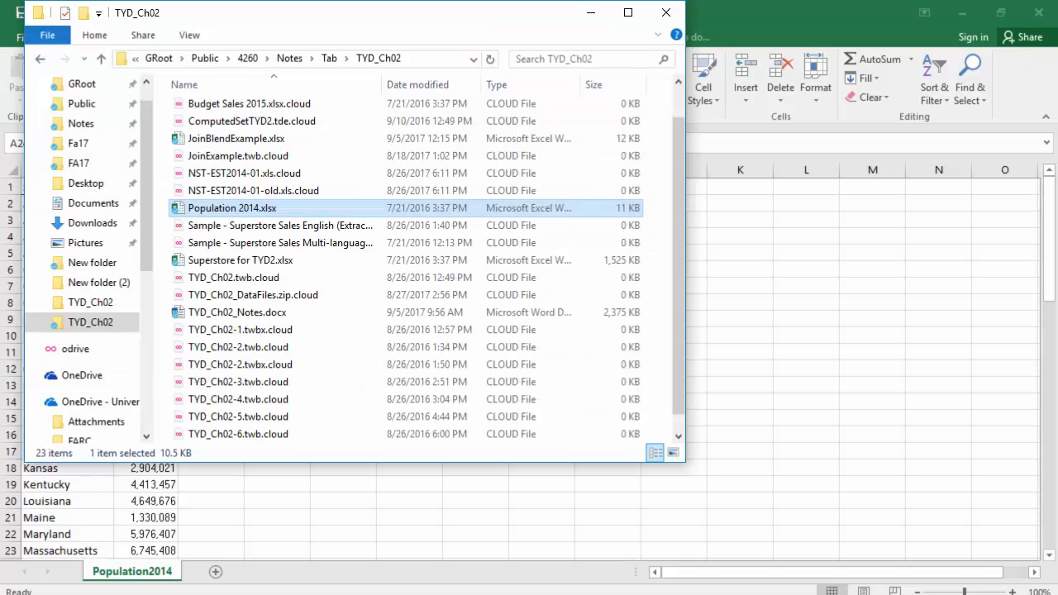
right_click(259, 110)
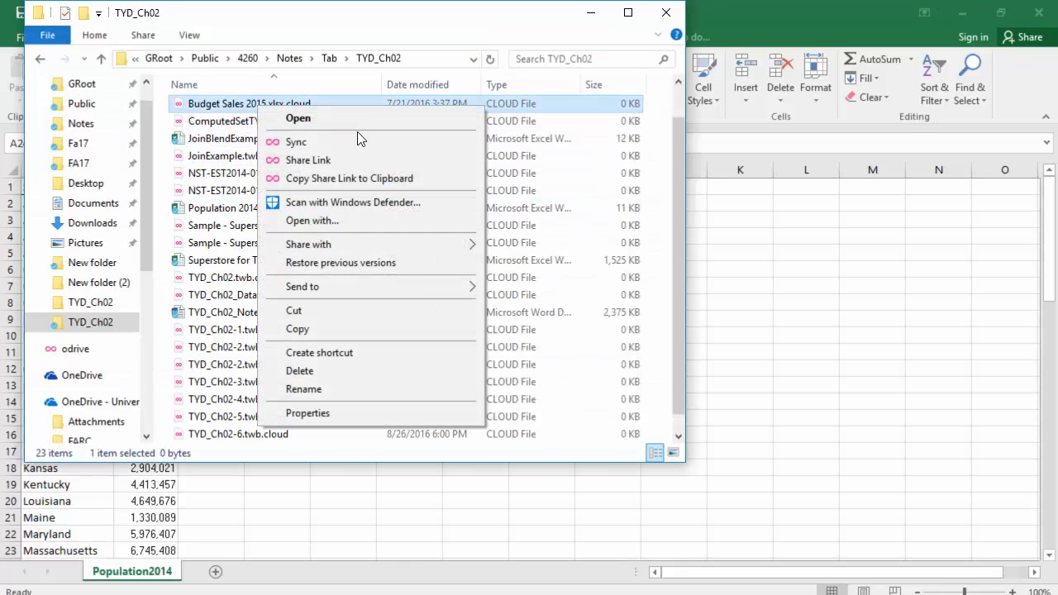
click(359, 145)
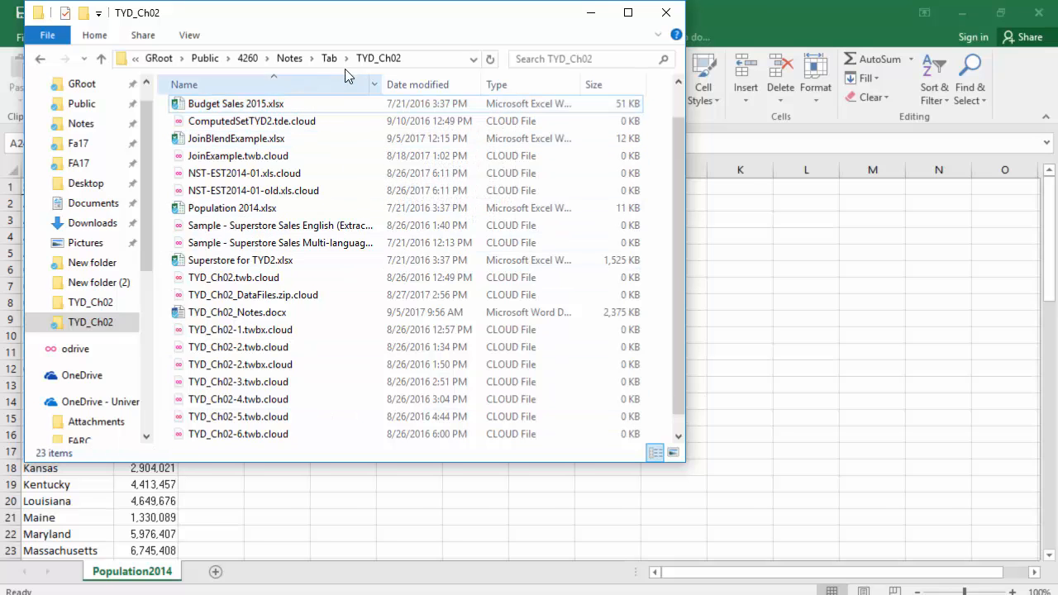
double_click(315, 105)
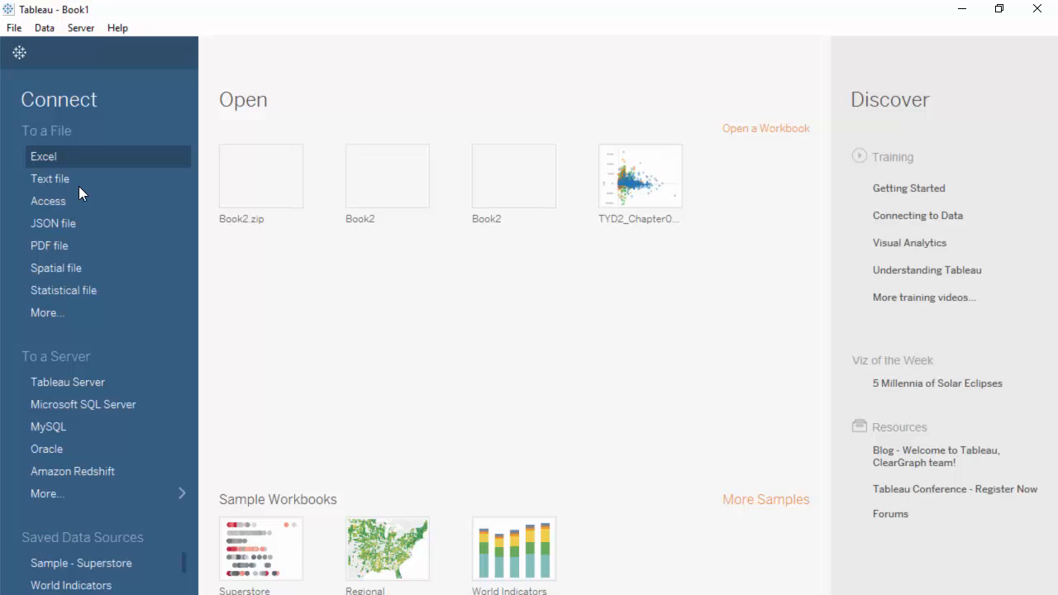
Step: In Tableau, connect to the Excel file Superstore for TYD2.xlsx in Notes > Tab > TYD_Ch02 and add its Orders sheet to the data source
click(90, 166)
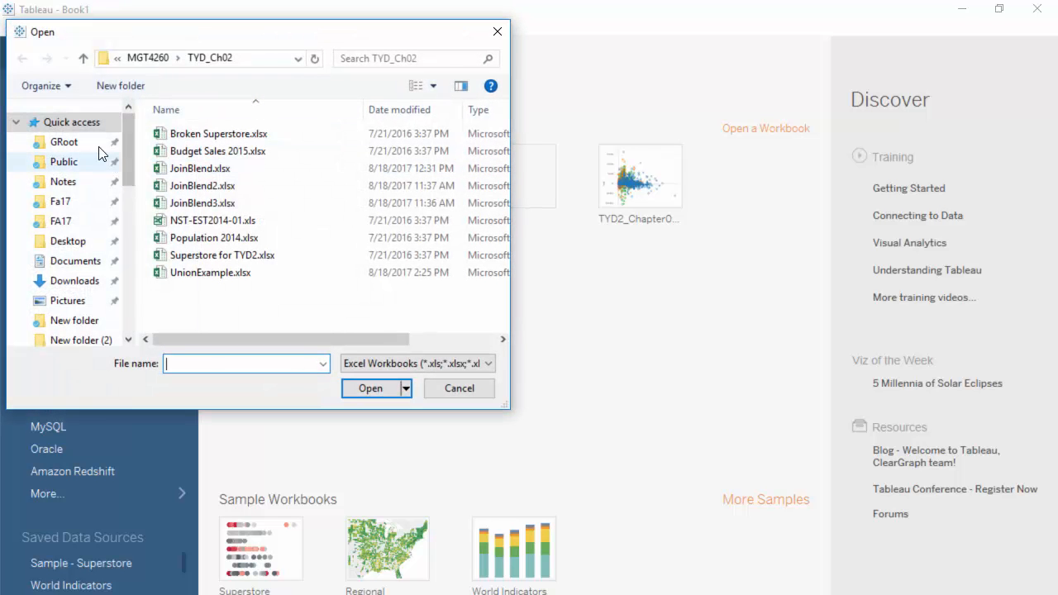
click(72, 189)
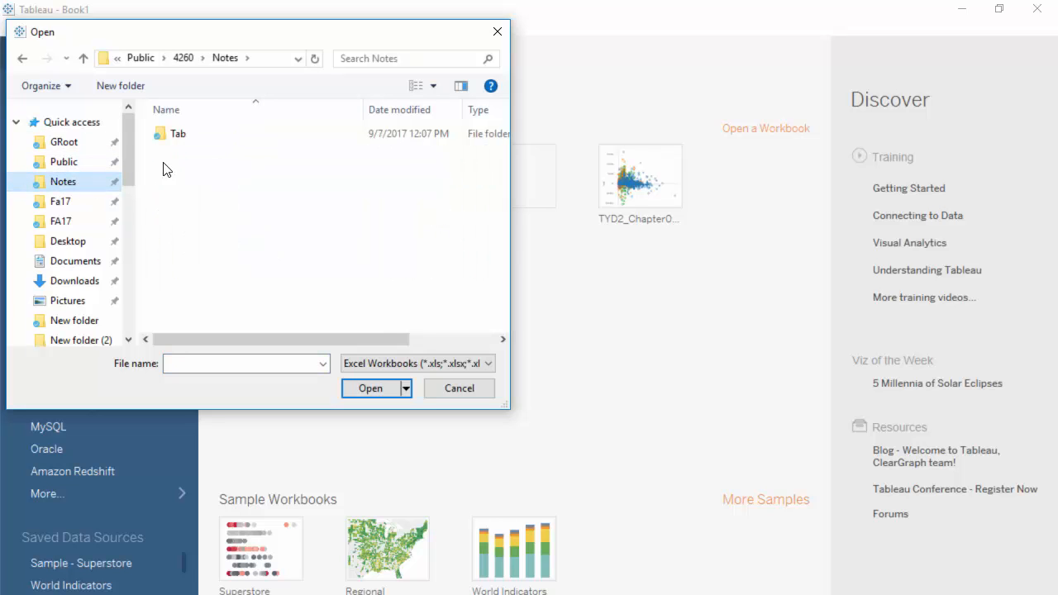
double_click(187, 134)
double_click(241, 153)
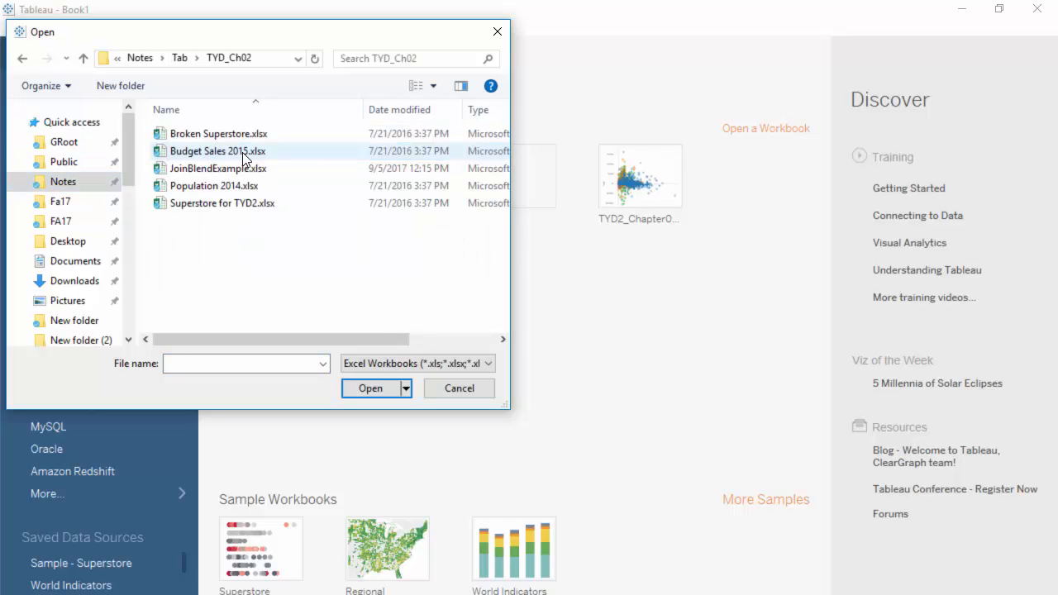
click(251, 203)
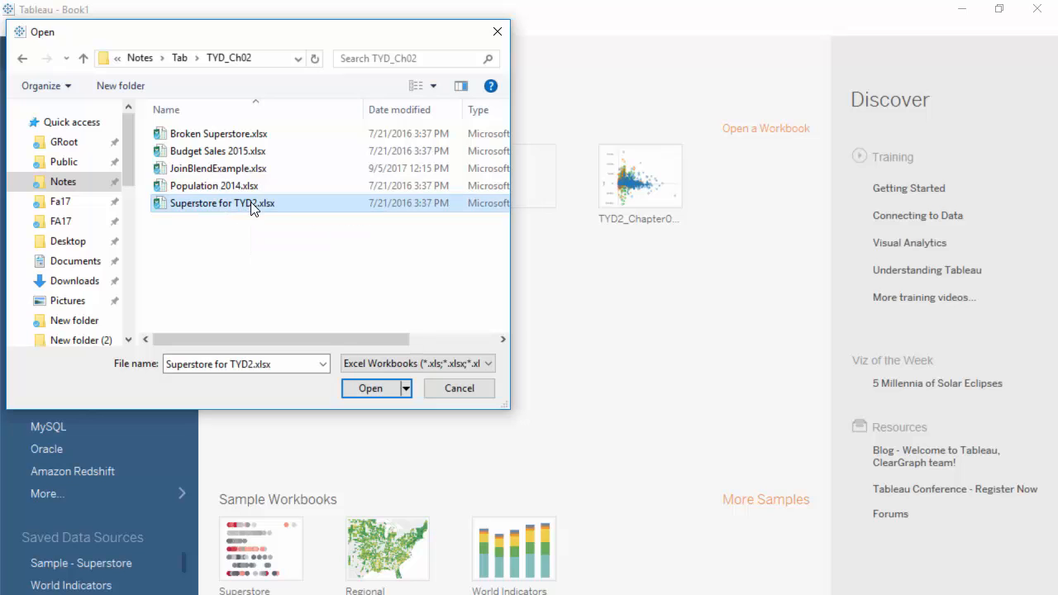
click(370, 389)
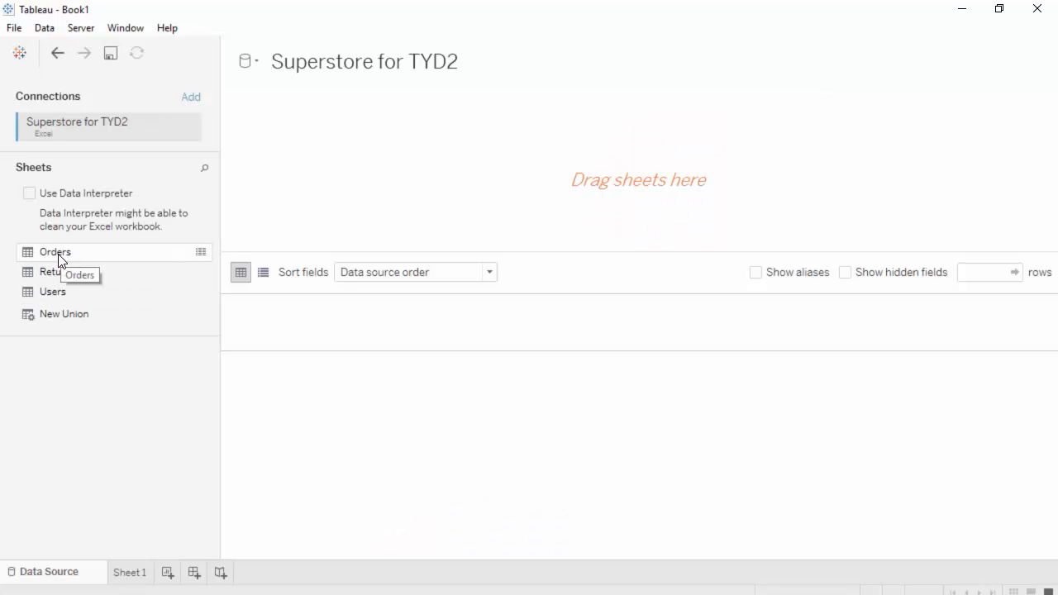
drag(59, 254, 366, 200)
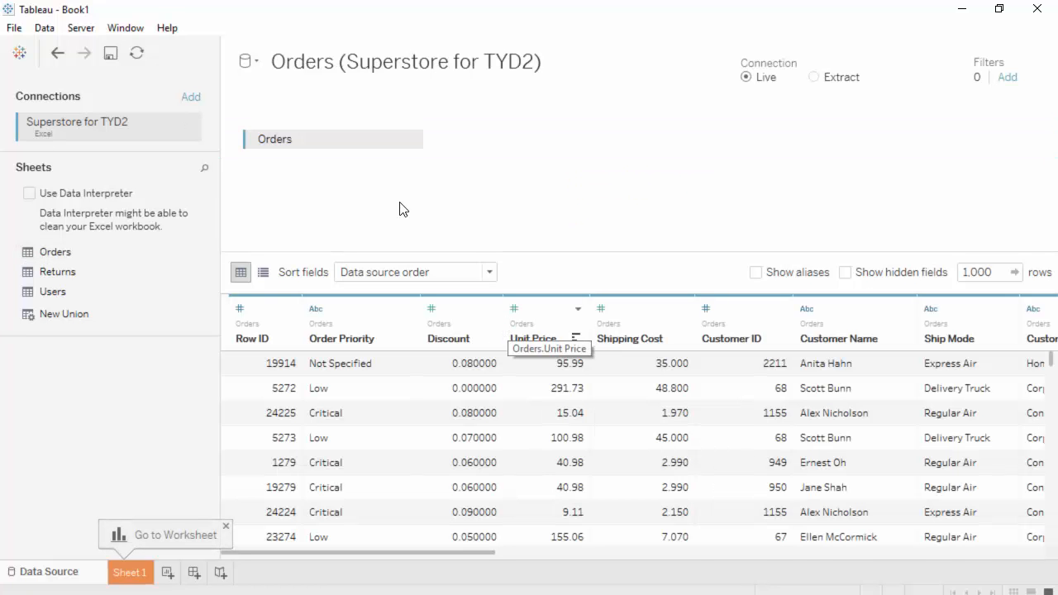
Step: Return to the start page and connect to the Excel file Budget Sales 2015.xlsx as a second data source
click(19, 54)
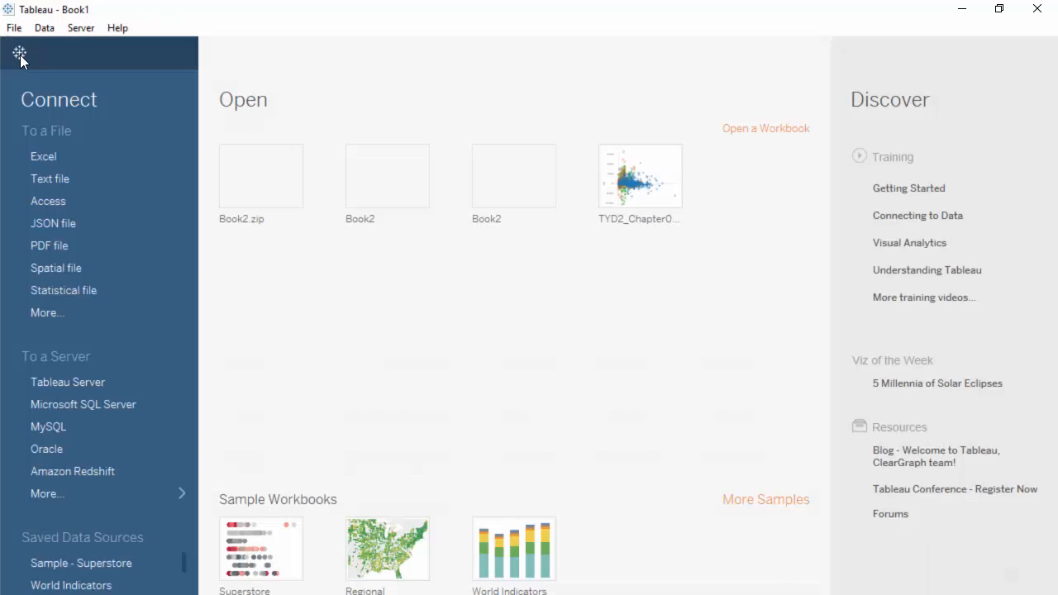
click(53, 155)
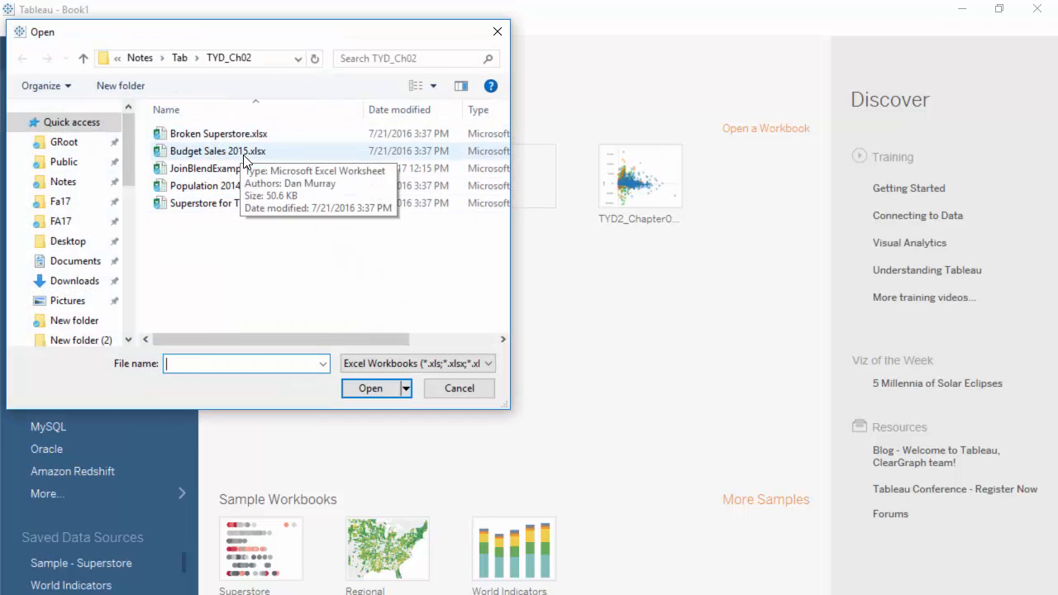
click(243, 154)
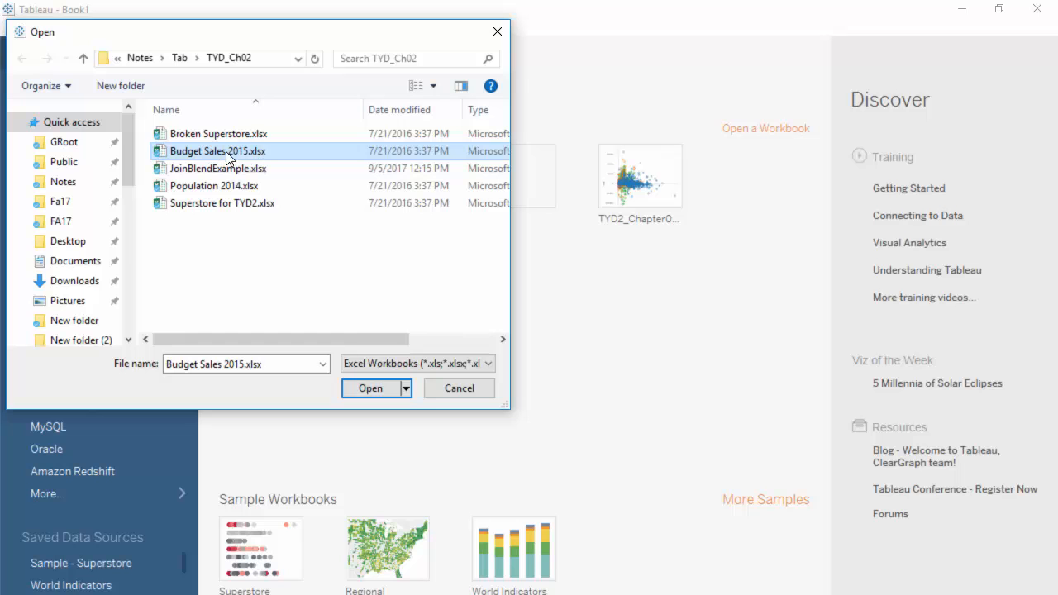
click(379, 391)
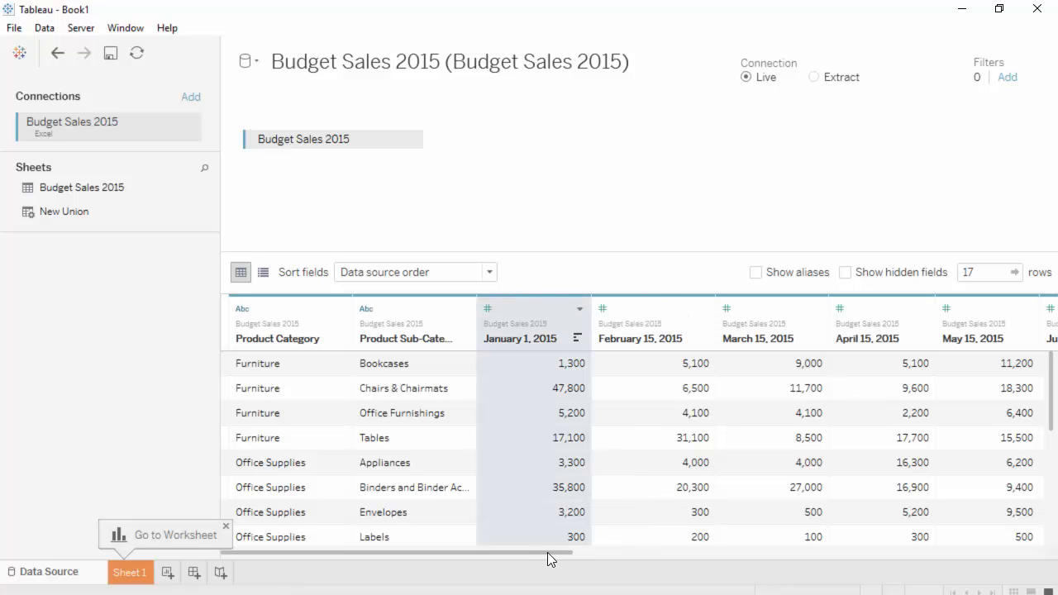
Step: Pivot all the monthly columns from January 1, 2015 through December 15, 2015 in the budget data
mouse_move(547, 552)
mouse_down()
mouse_move(893, 579)
mouse_move(1037, 574)
mouse_up()
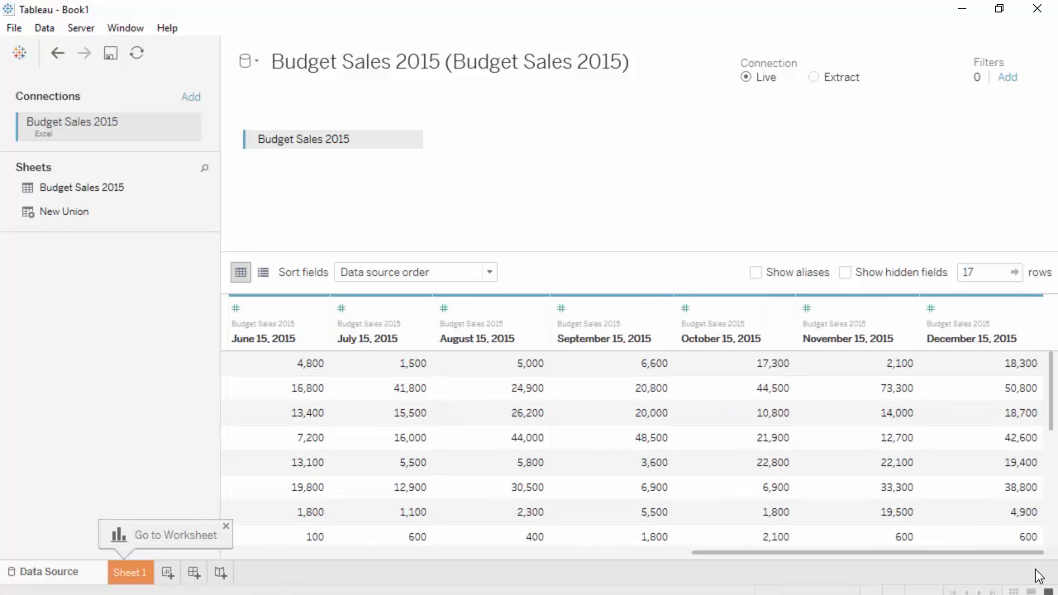
shift+click(981, 312)
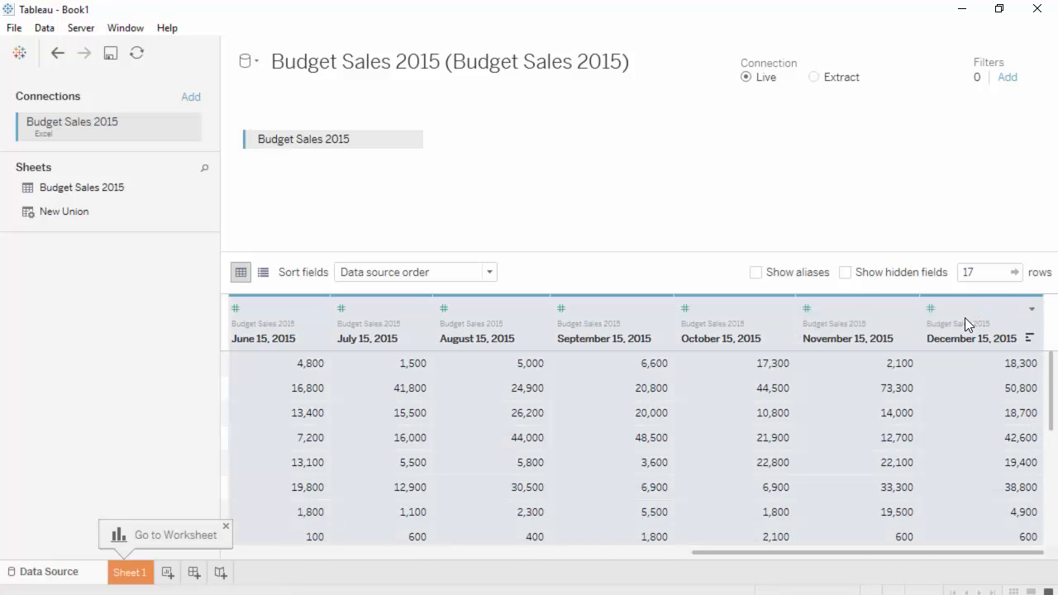
click(908, 310)
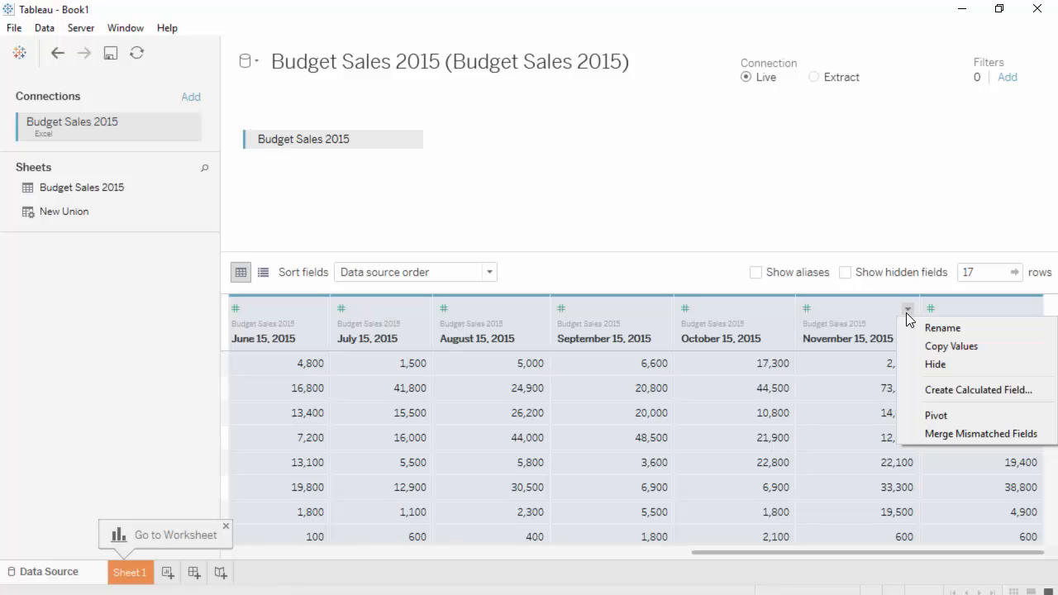
click(979, 415)
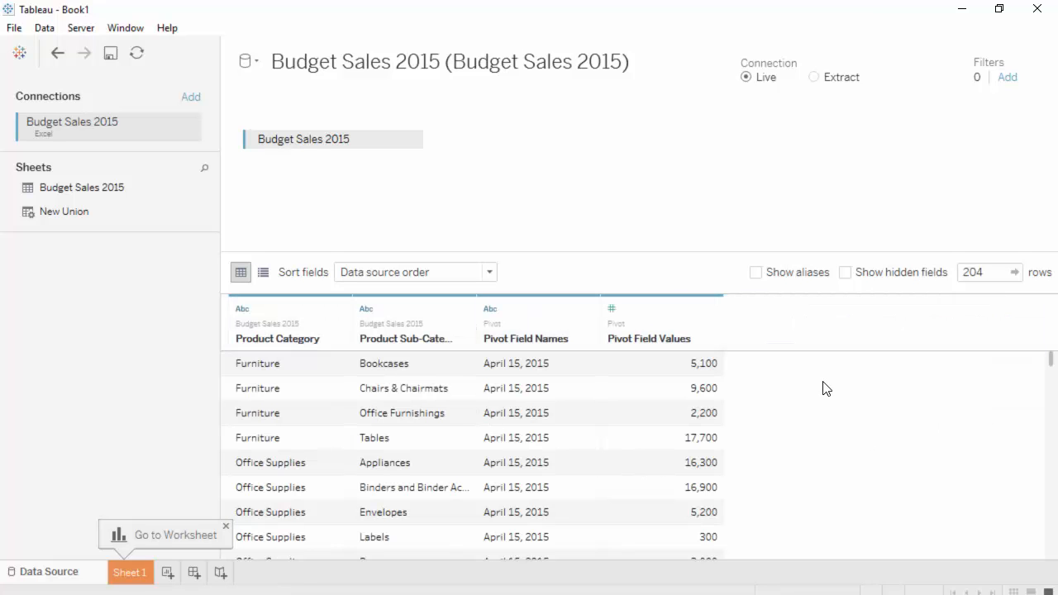
Step: Rename the Pivot Field Names column to Month and the Pivot Field Values column to Budget
double_click(537, 339)
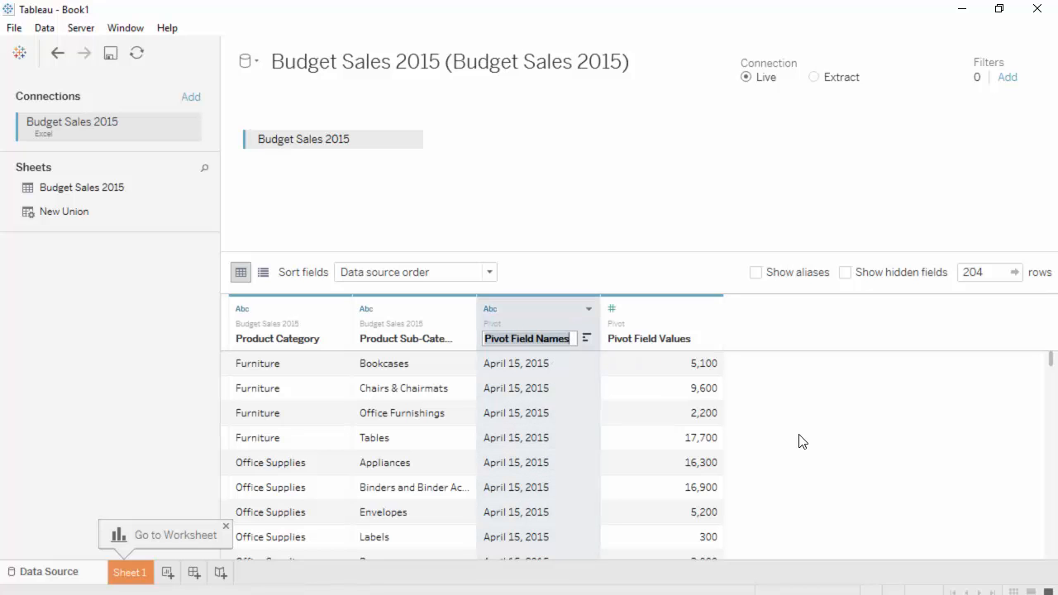
text(Month)
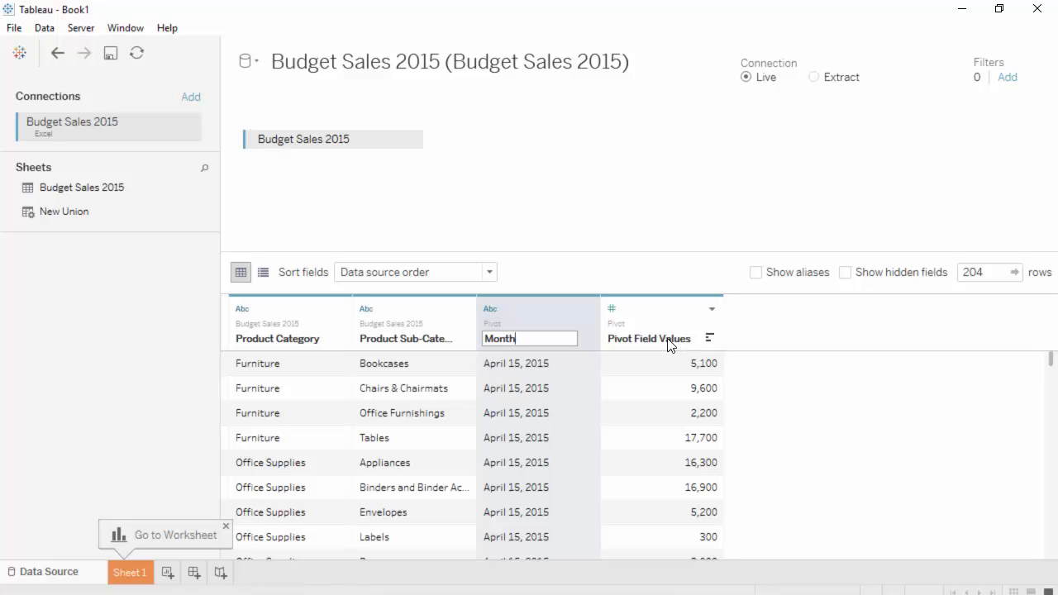
key(Return)
double_click(626, 340)
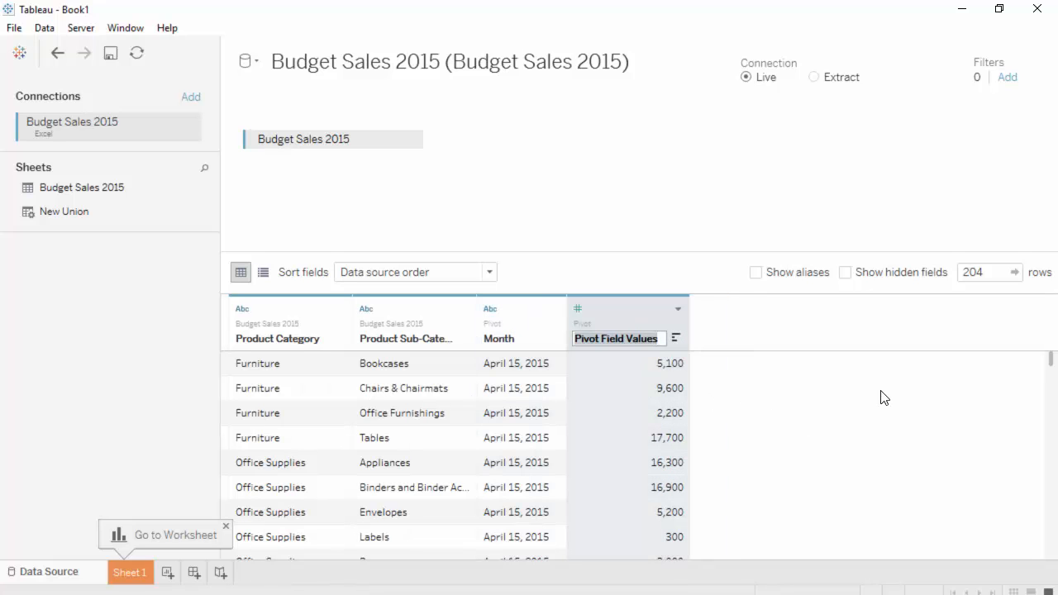
text(Bu)
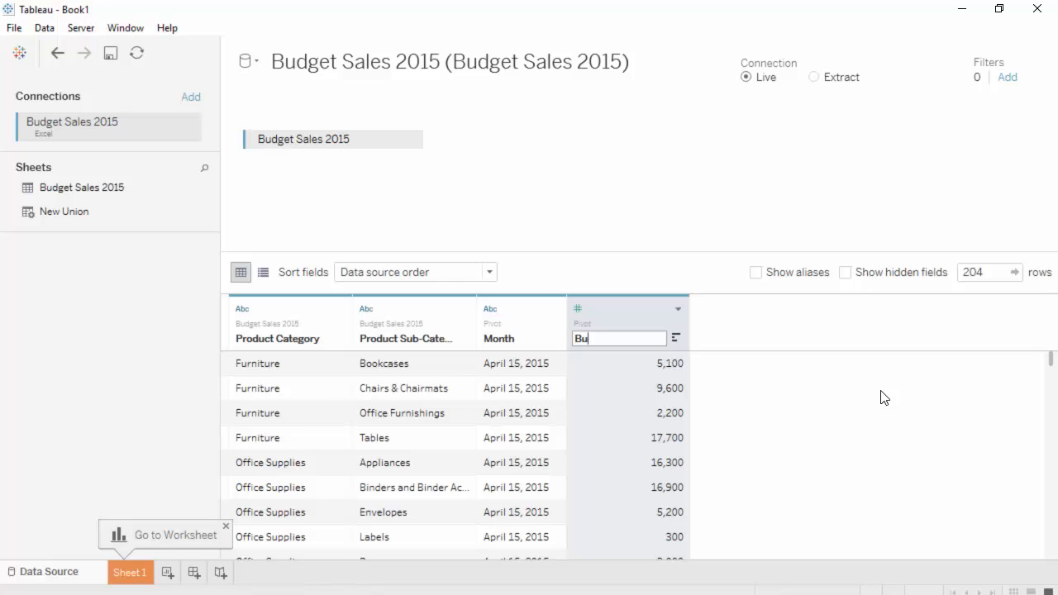
text(dget)
key(Return)
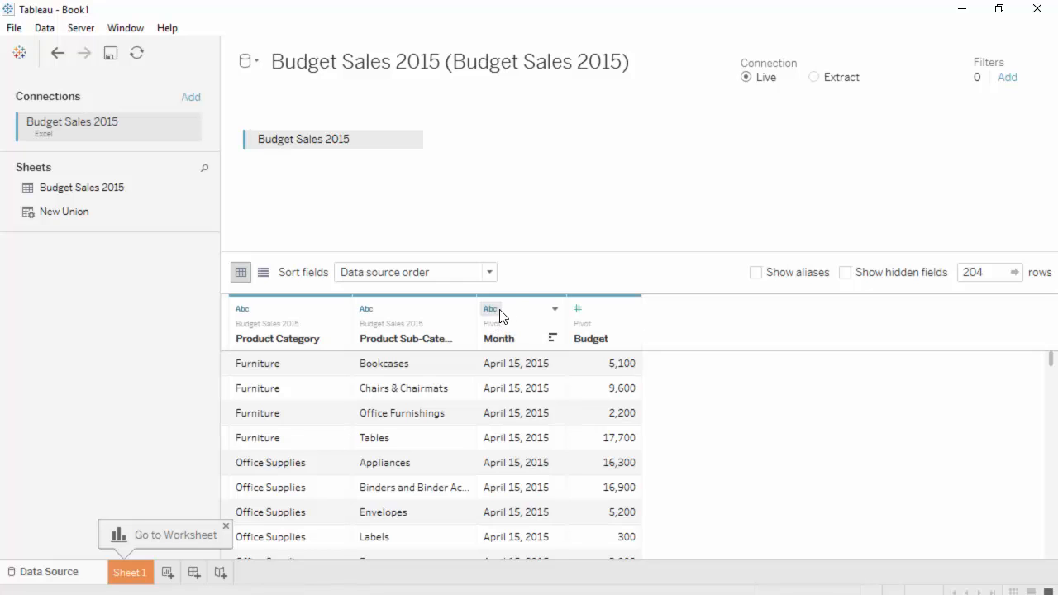
Step: Change the data type of the Month column to Date
click(494, 313)
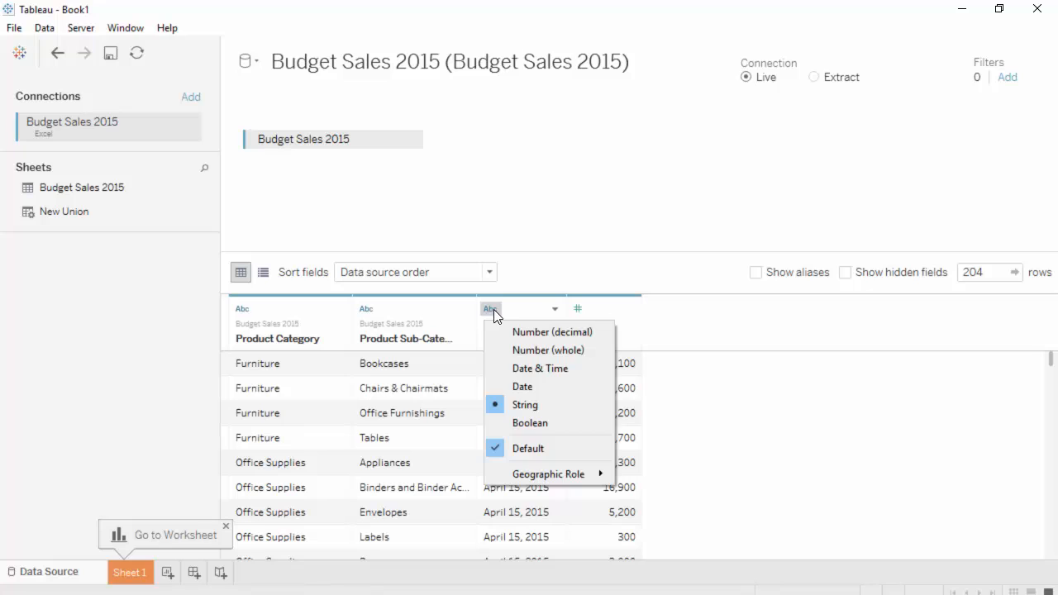
click(547, 388)
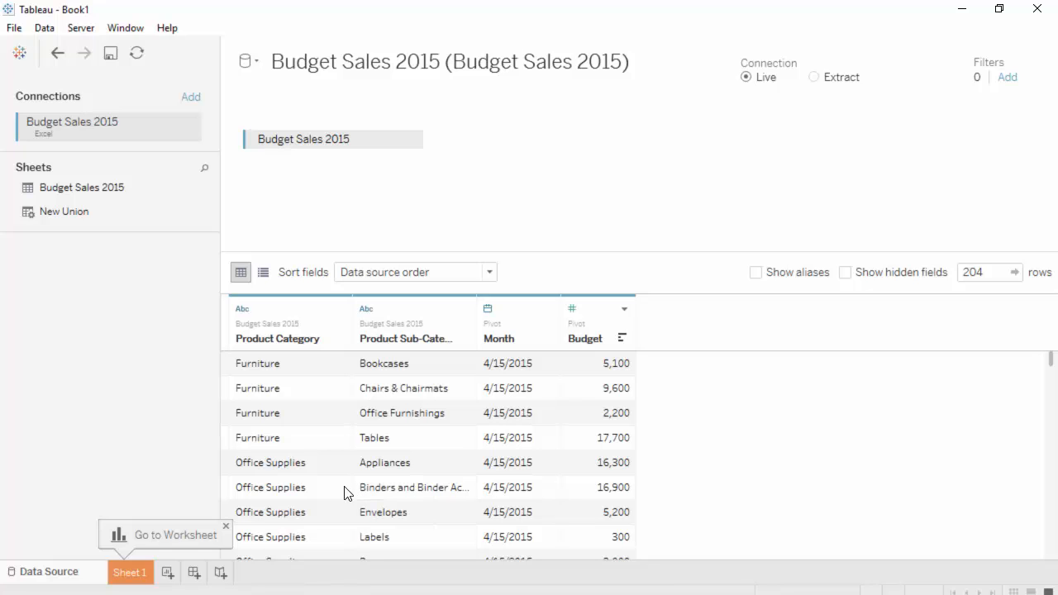
Step: Open the Sheet 1 worksheet and examine the fields of the Budget Sales 2015 and Orders (Superstore for TYD2) data sources
click(139, 578)
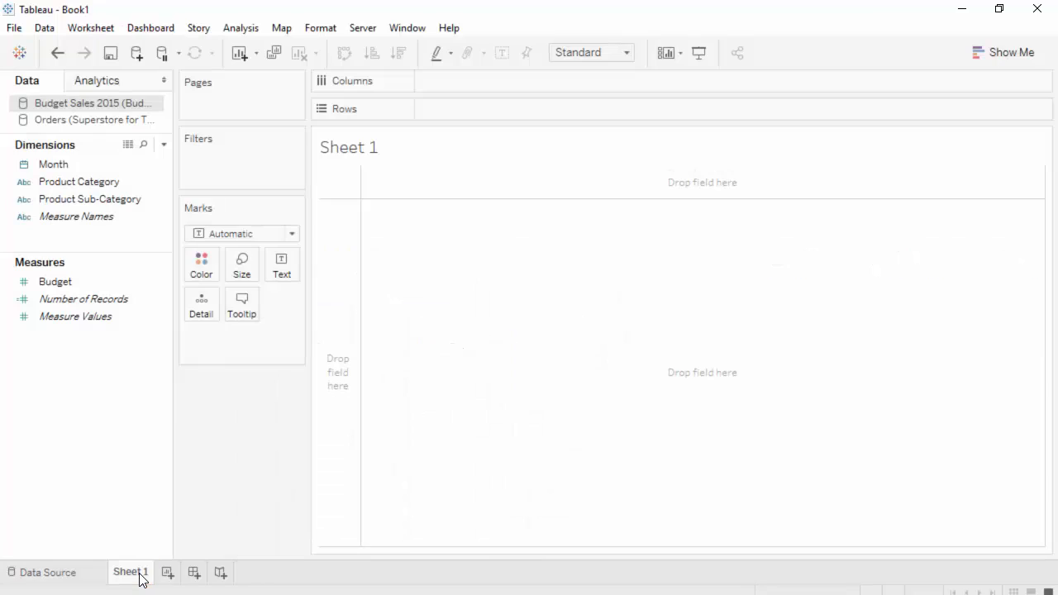
click(48, 579)
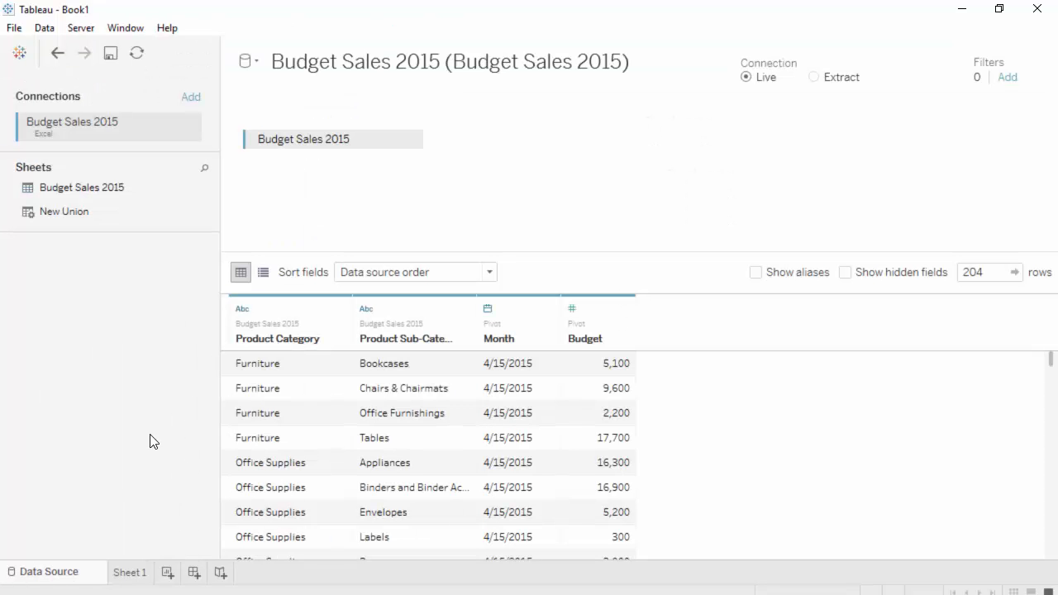
click(129, 579)
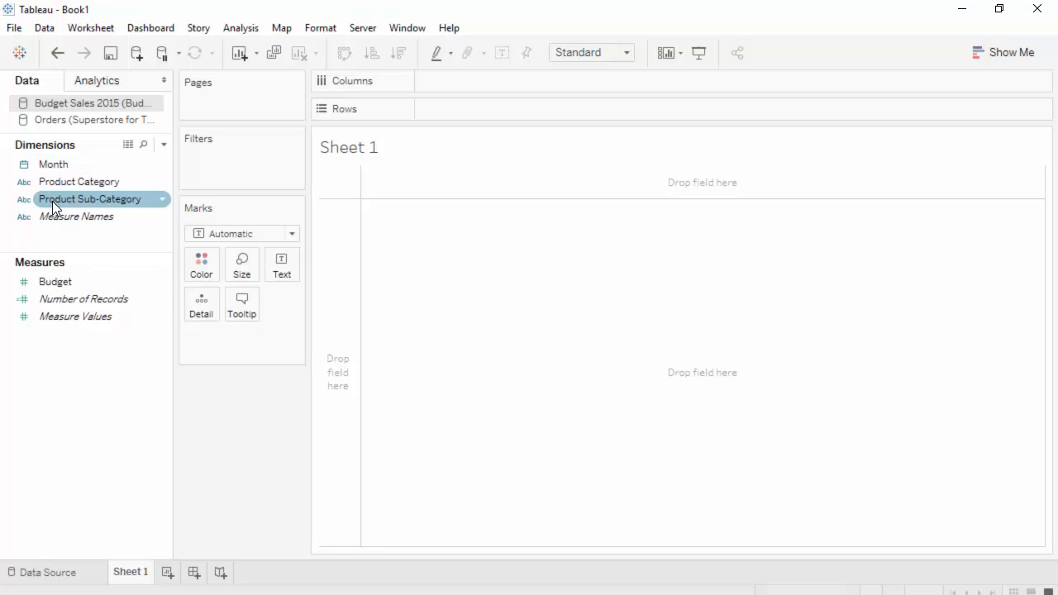
click(51, 121)
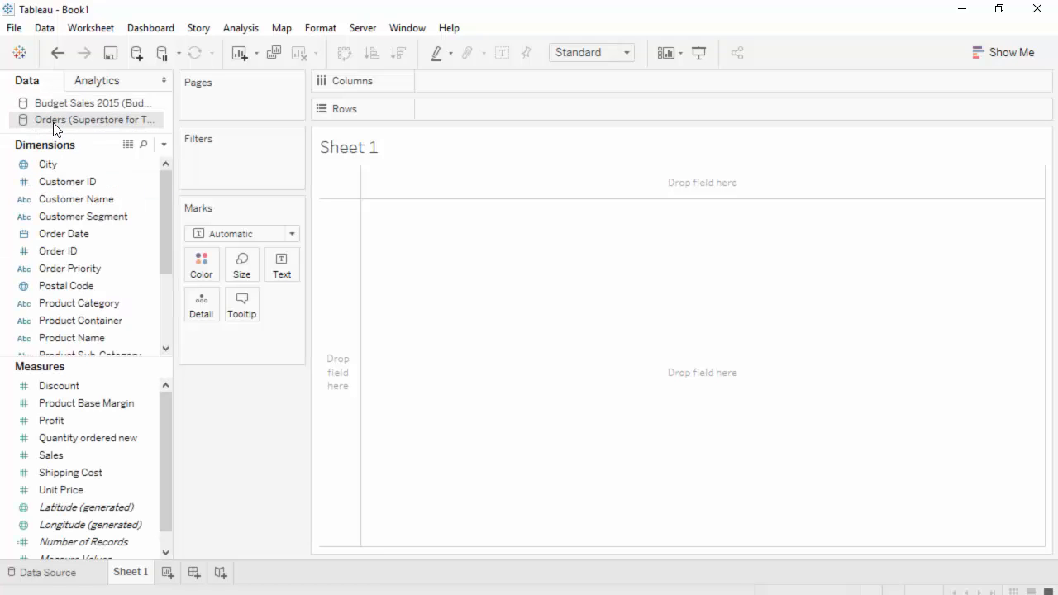
click(98, 269)
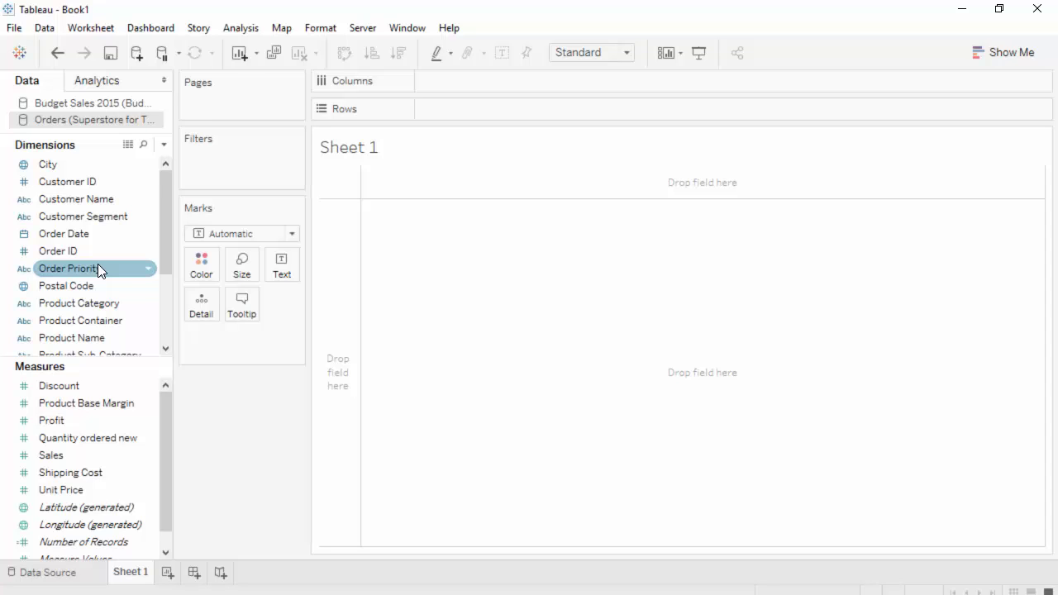
Step: Lay out the Orders view with Product Category across the columns and Order Date down the rows
click(128, 304)
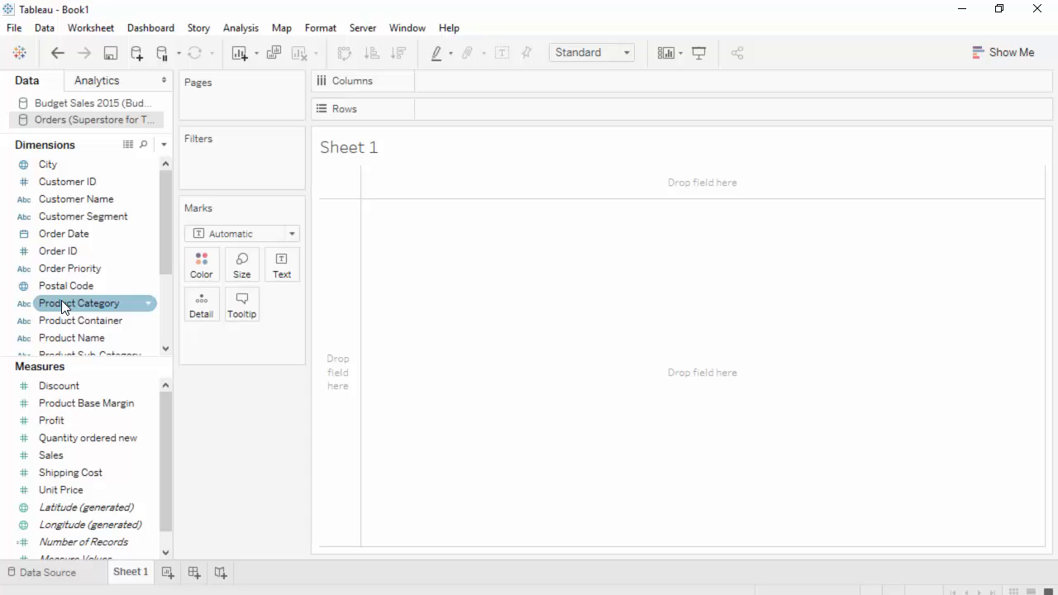
mouse_move(68, 302)
mouse_down()
mouse_move(131, 287)
mouse_move(487, 92)
mouse_up()
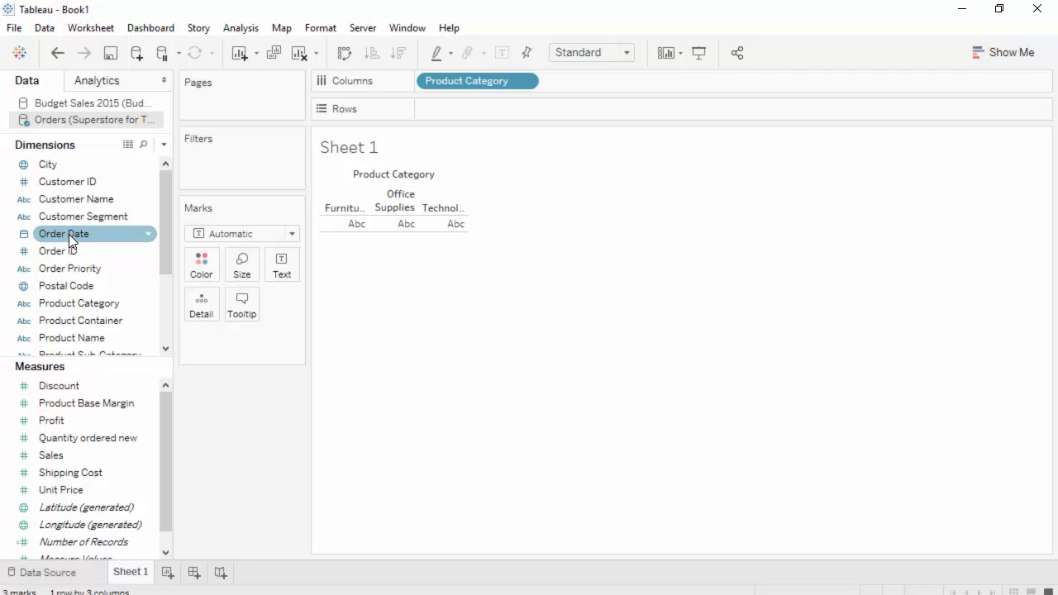
drag(69, 234, 467, 112)
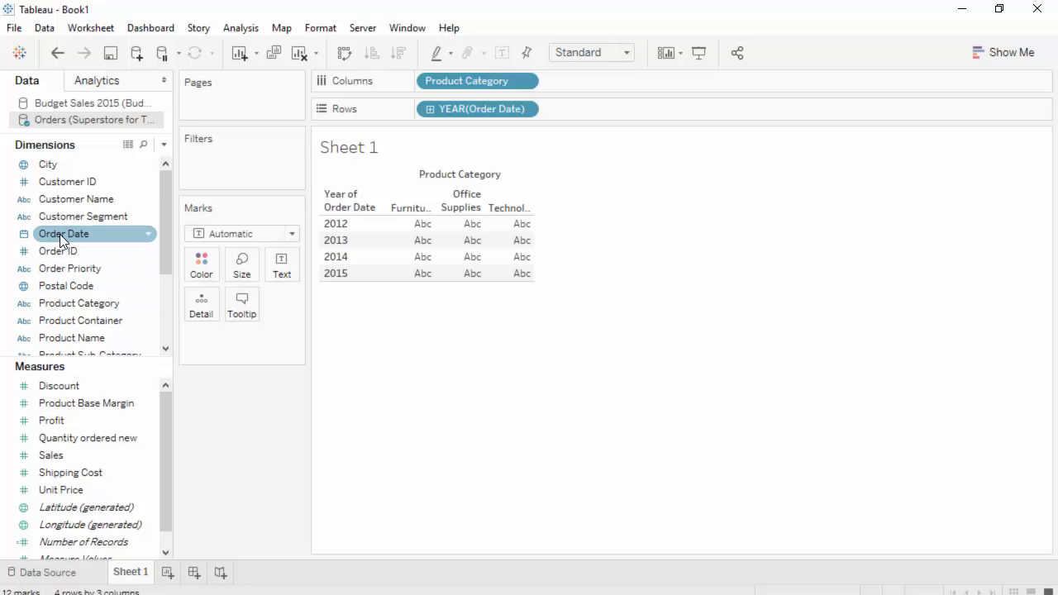
Step: Filter the view by years of Order Date, keeping only 2015
drag(65, 234, 227, 166)
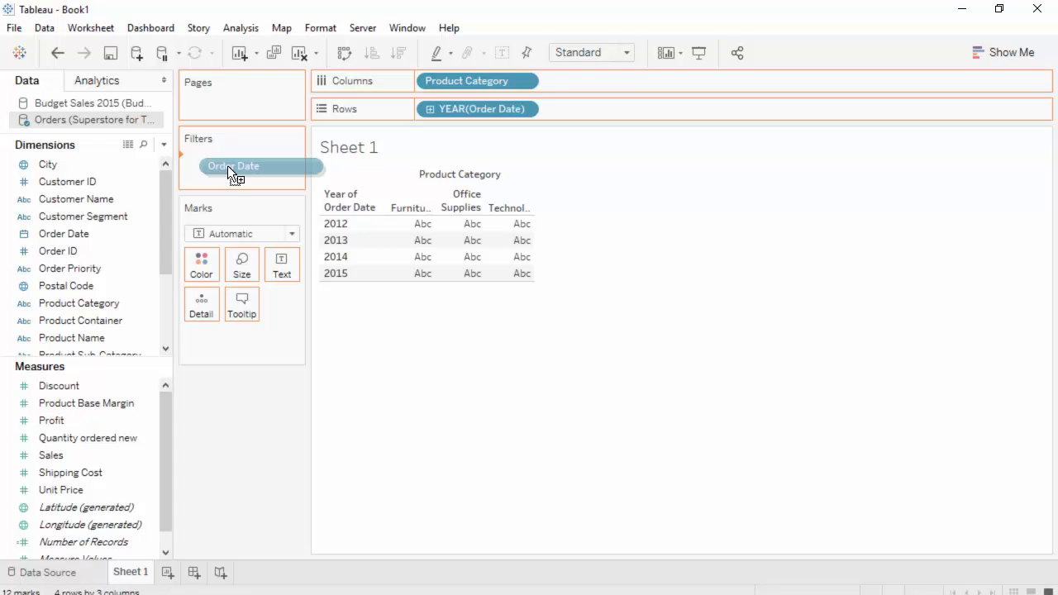
drag(227, 165, 229, 172)
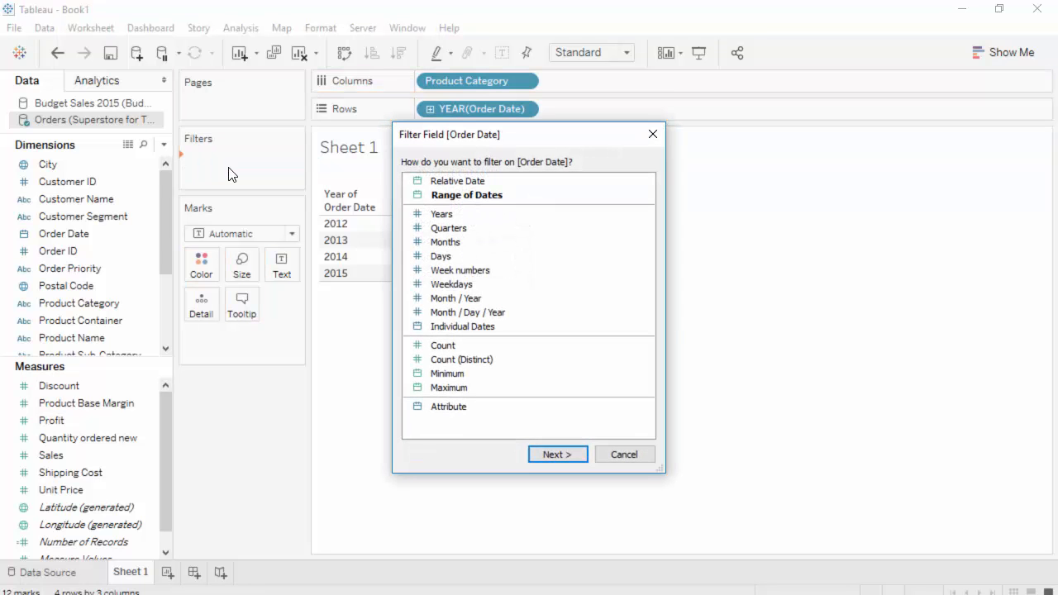
click(423, 217)
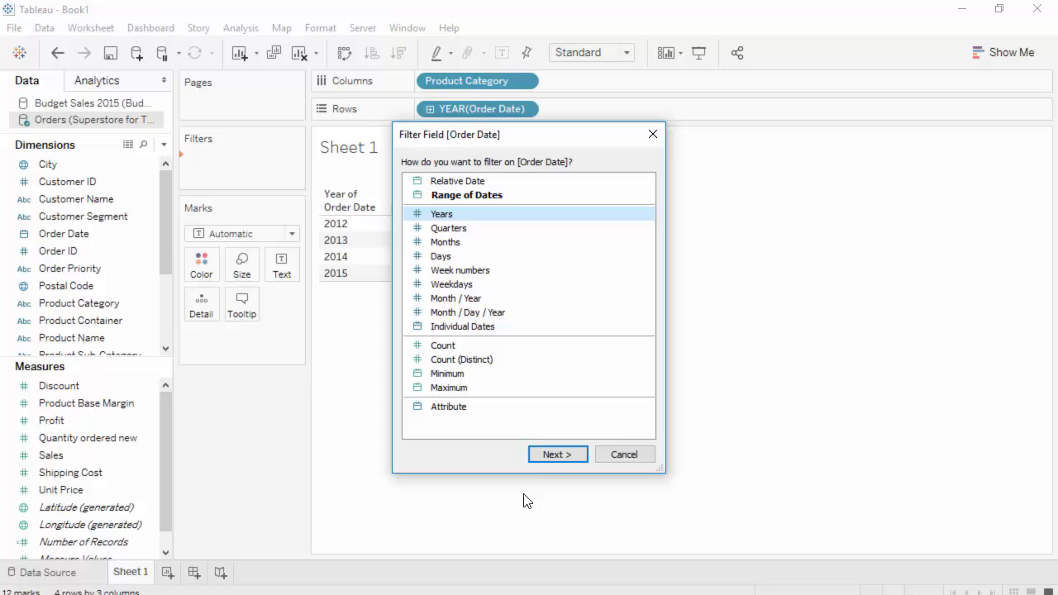
click(554, 456)
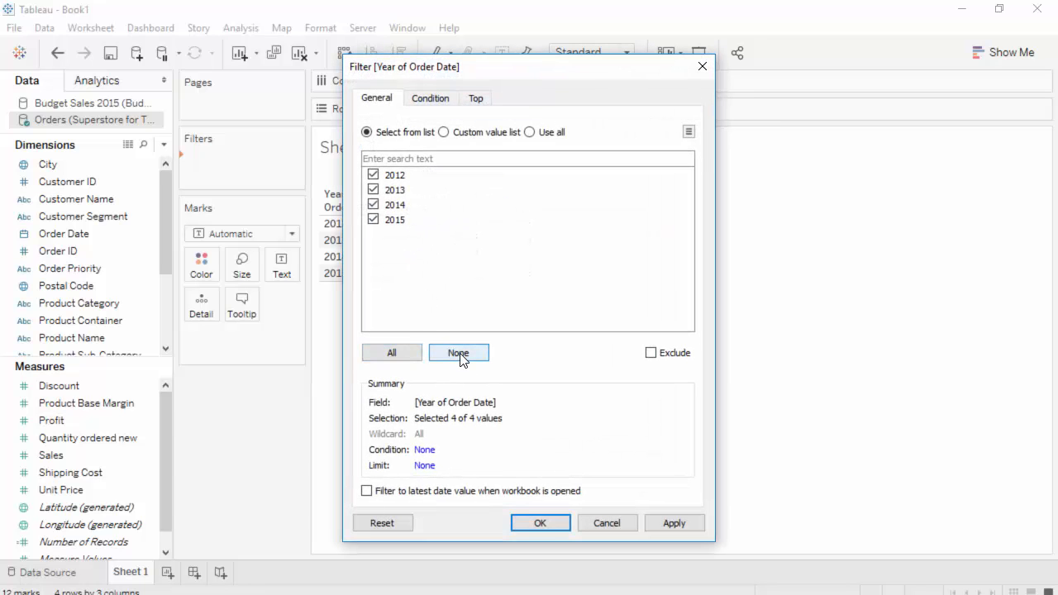
click(460, 355)
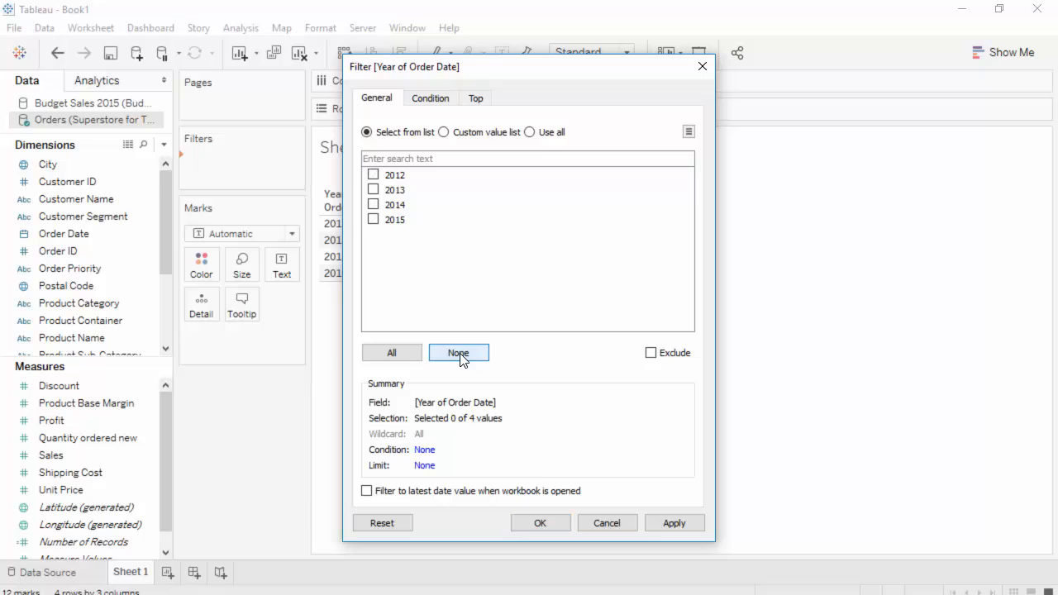
click(373, 221)
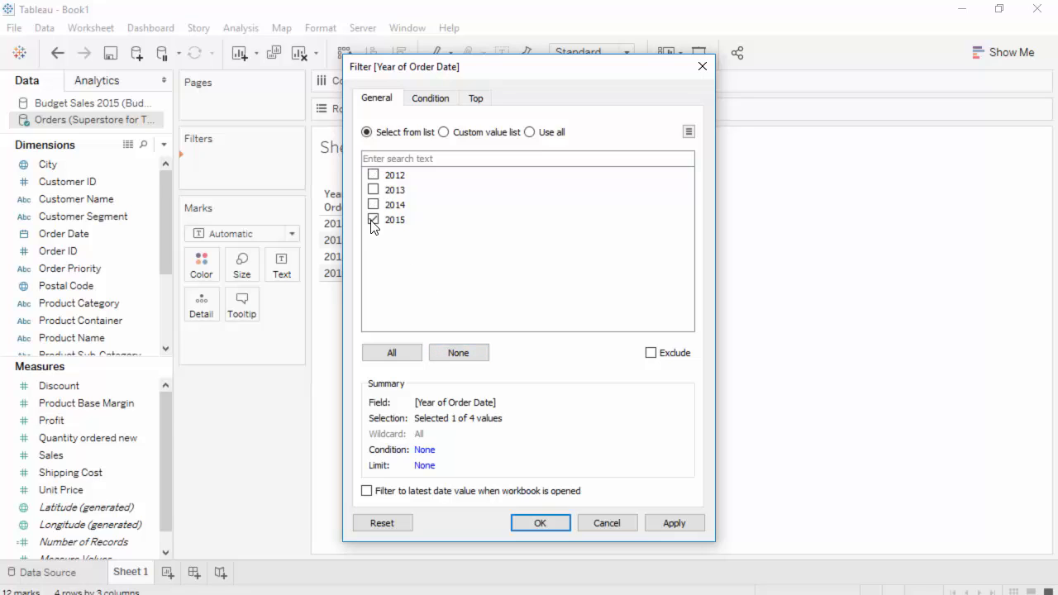
click(555, 528)
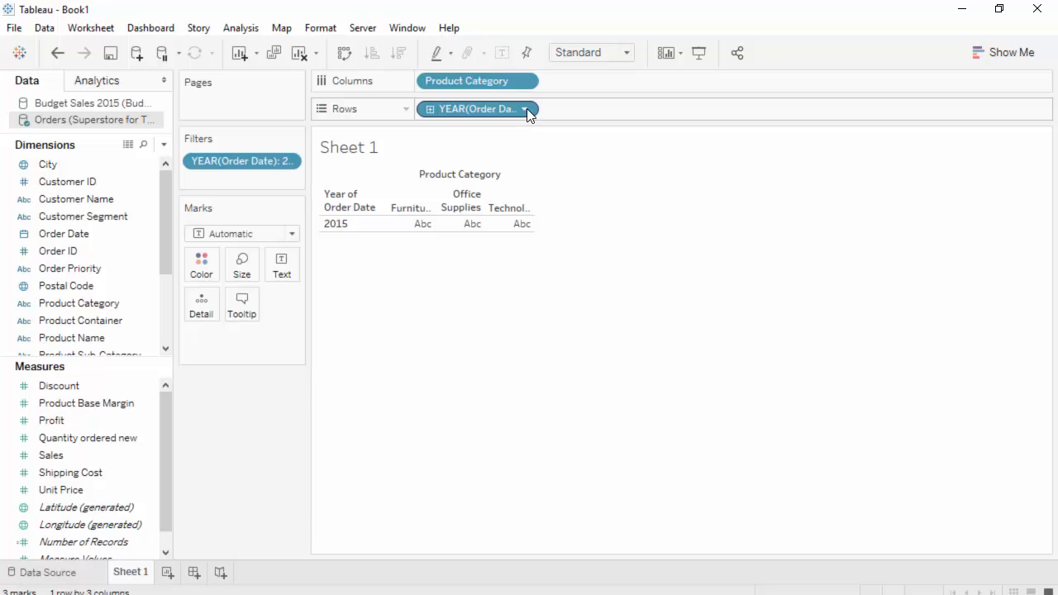
Step: Try drilling the Order Date rows down to quarter and month, and collapse them back to the year level
click(431, 110)
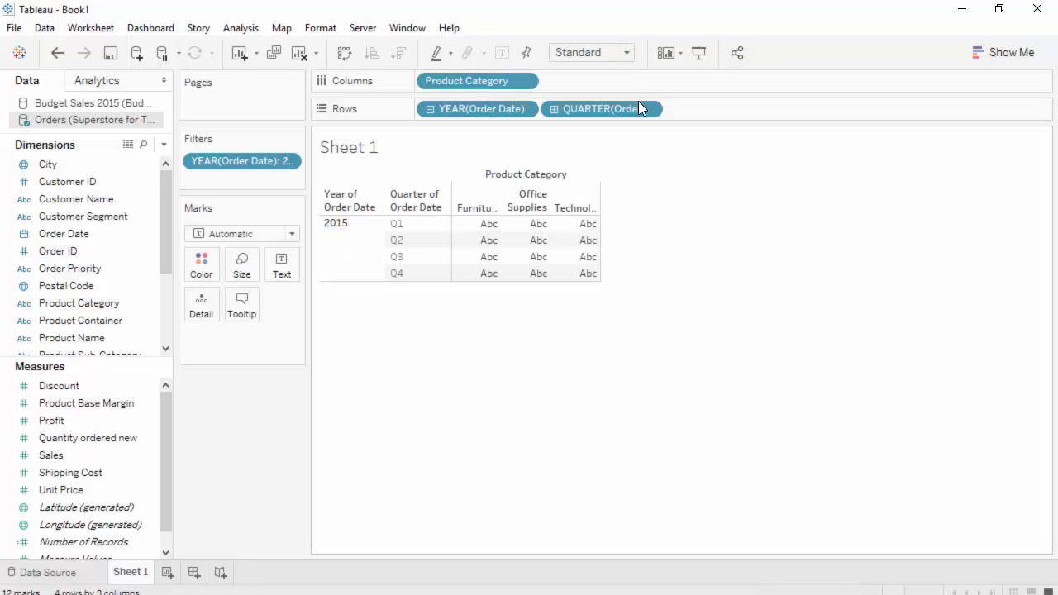
click(555, 110)
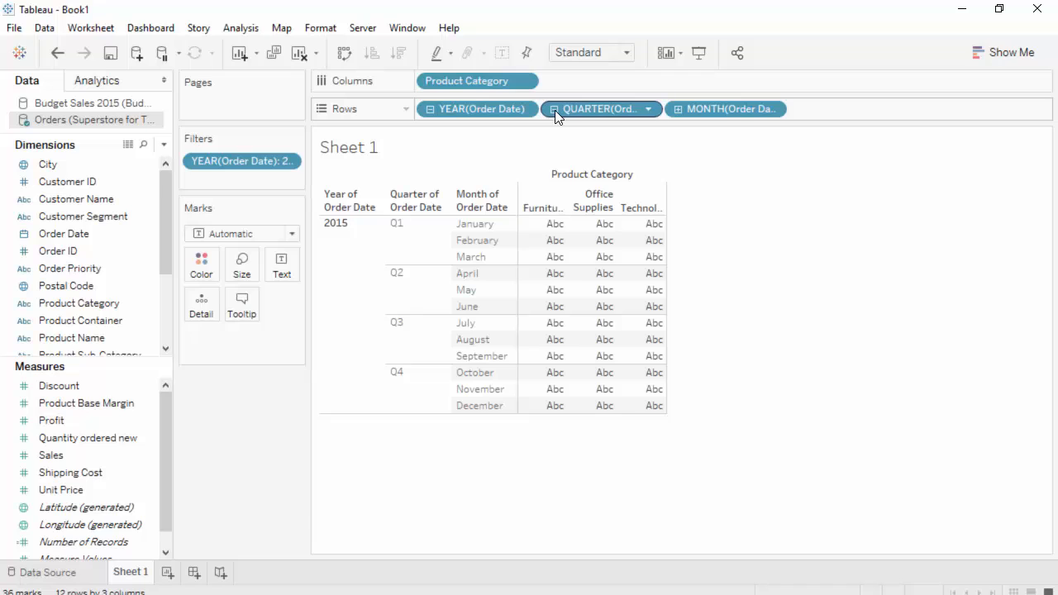
click(551, 110)
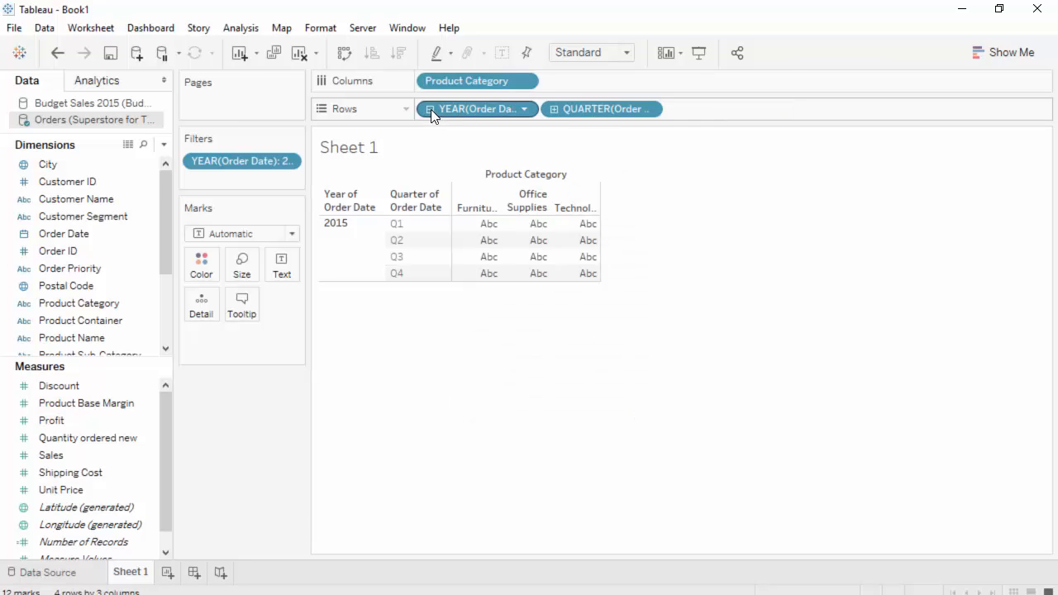
click(431, 109)
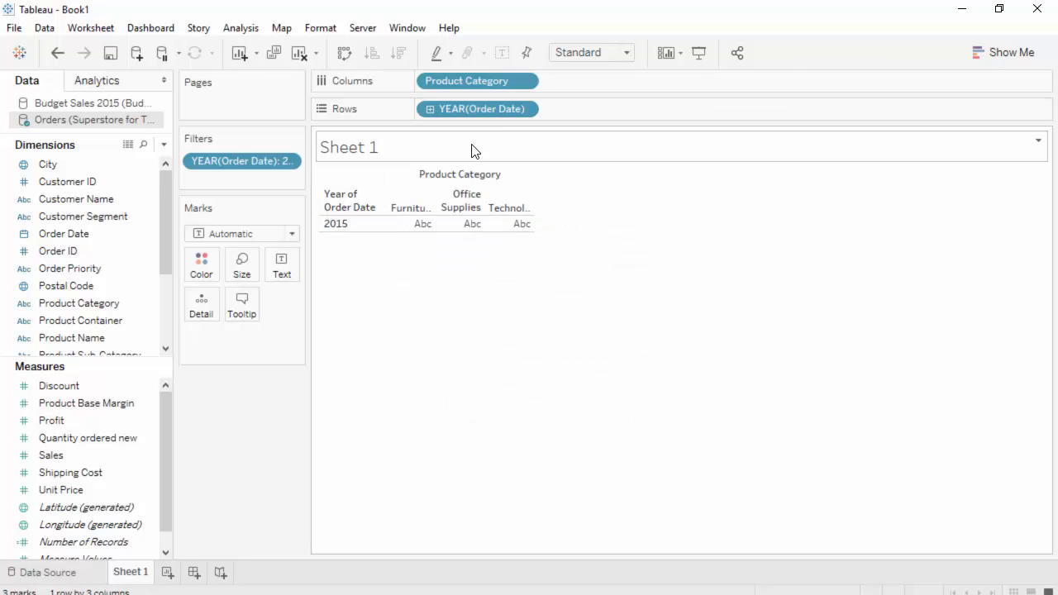
Step: Change the Order Date level in the rows to the discrete Month date part
click(526, 109)
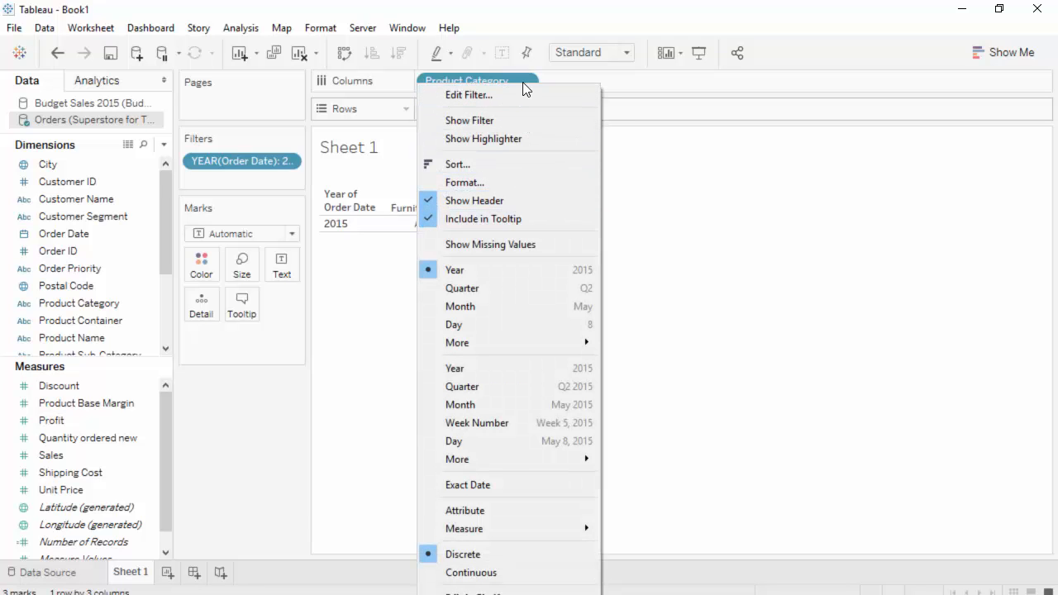
click(515, 310)
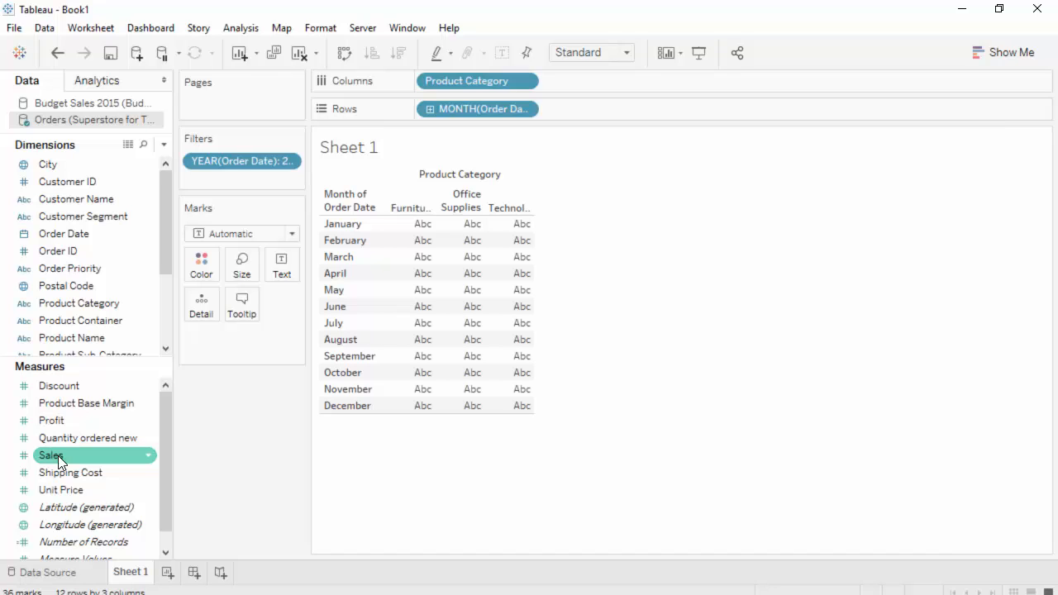
Step: Add Sales to the columns beside Product Category and set the mark type to Bar
drag(58, 461, 625, 84)
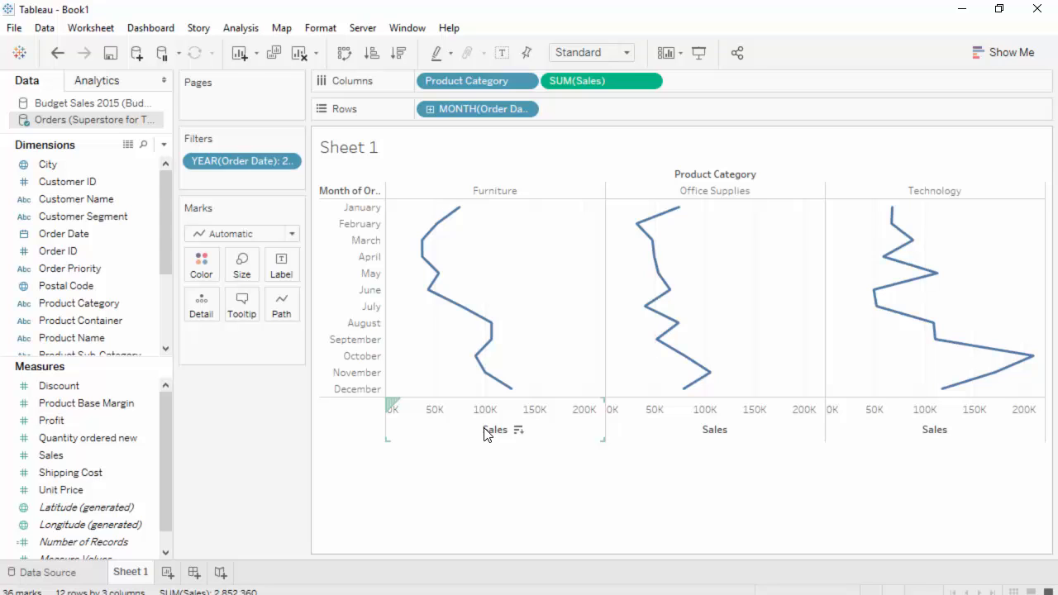
click(293, 236)
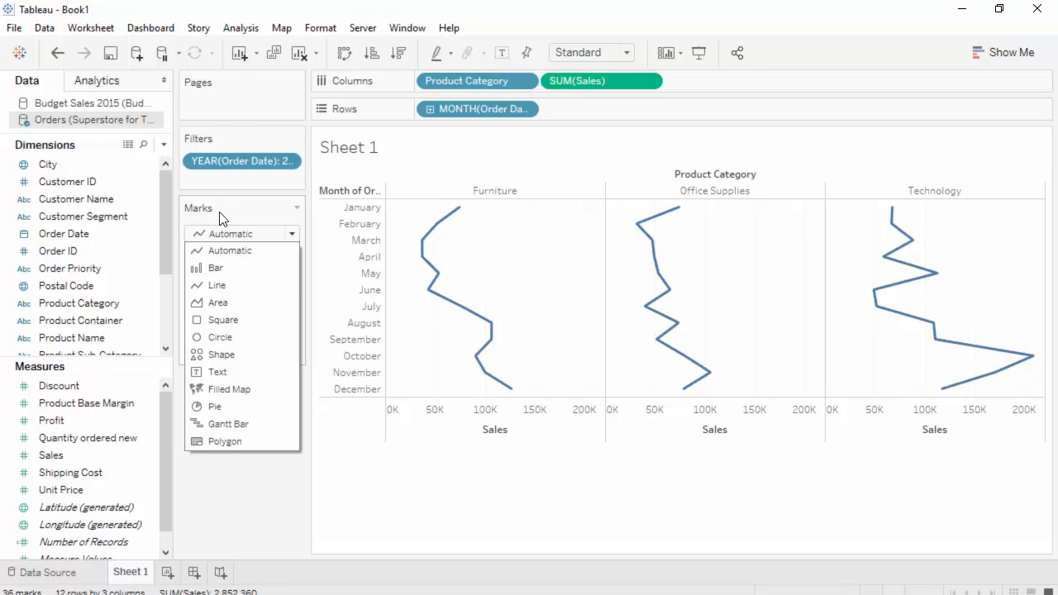
click(230, 270)
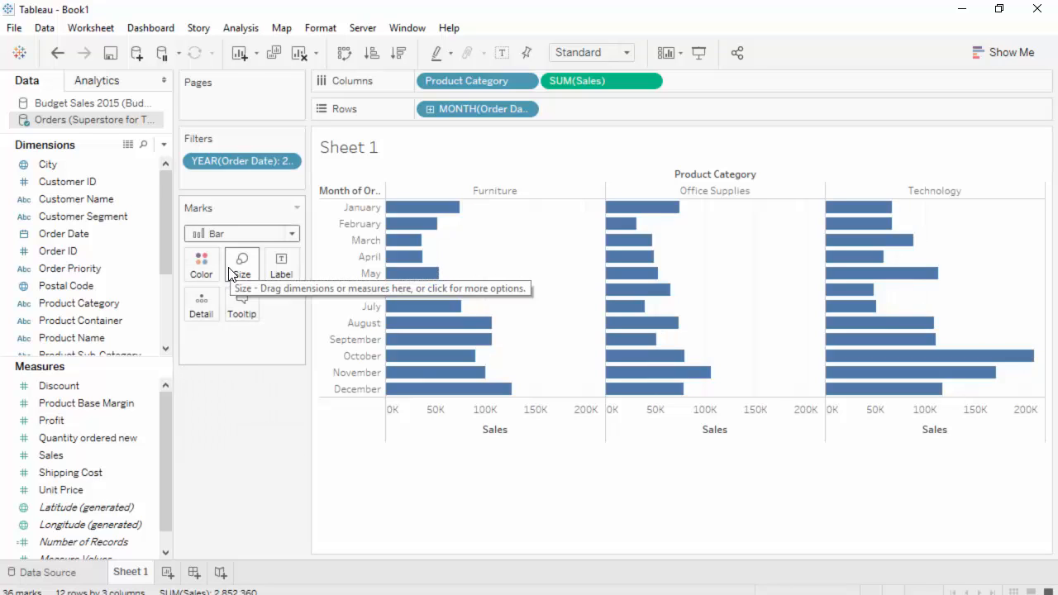